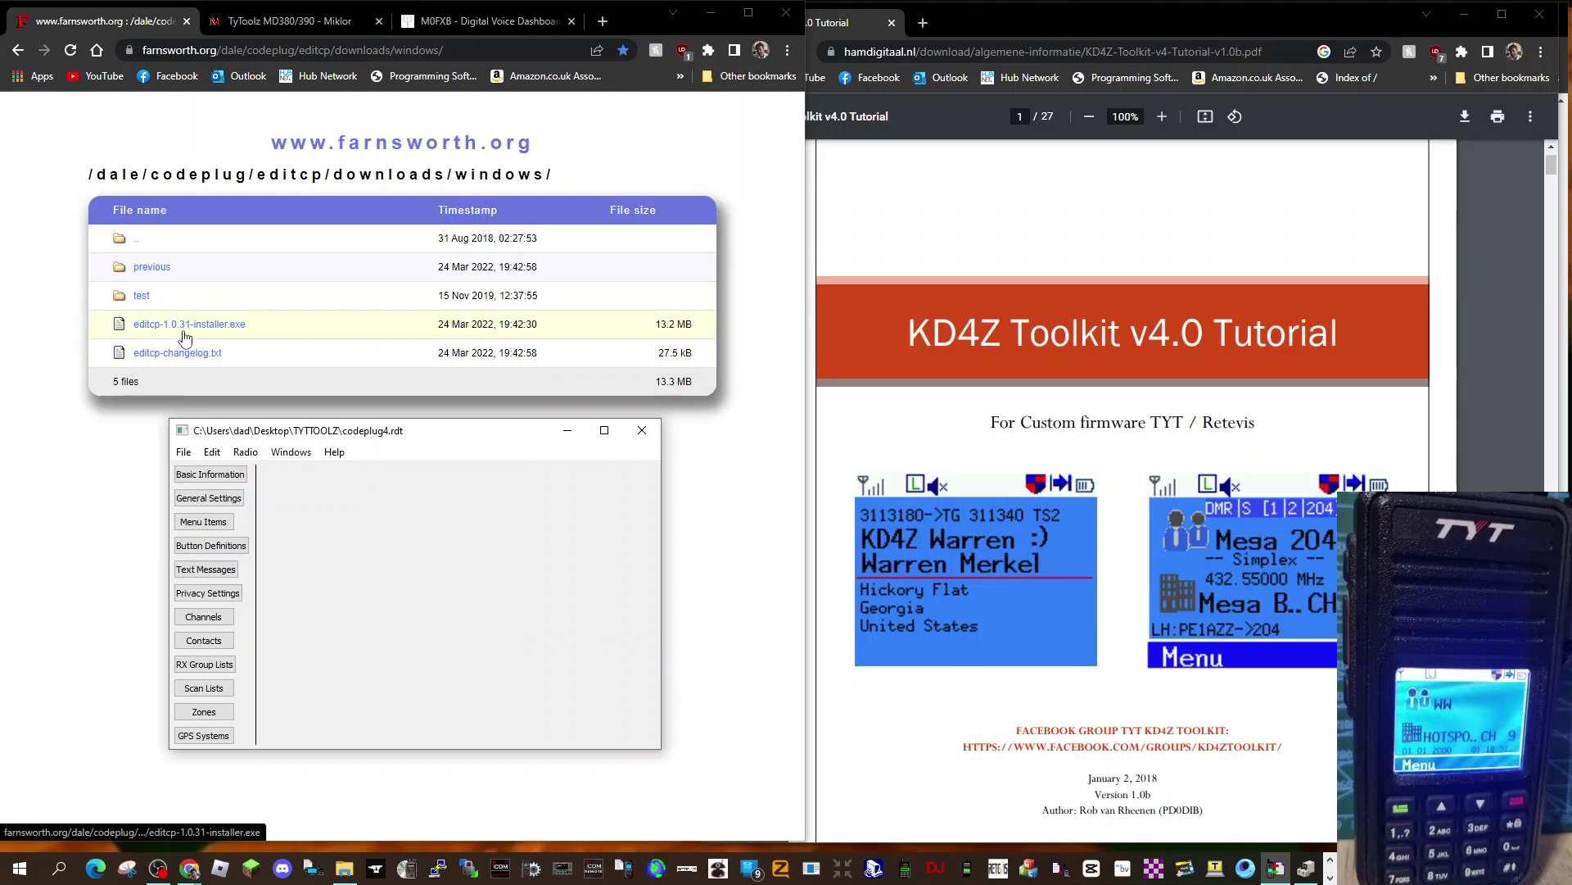
Check the STM Device in DFU Mode status in the connected hardware device list.
left_click_drag(449, 437, 536, 375)
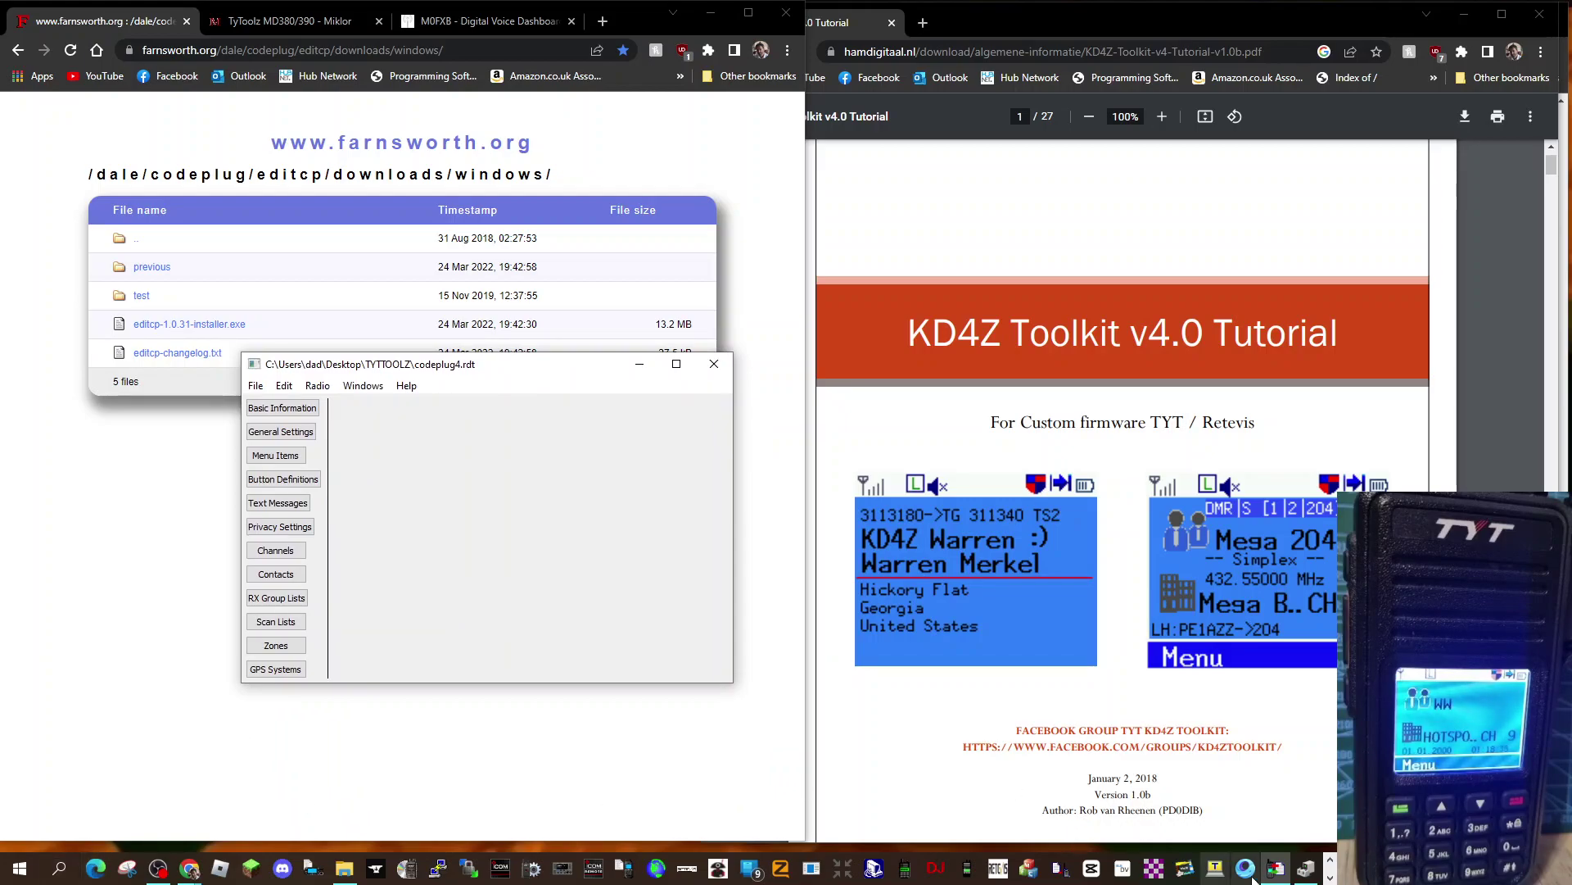
left_click(1306, 869)
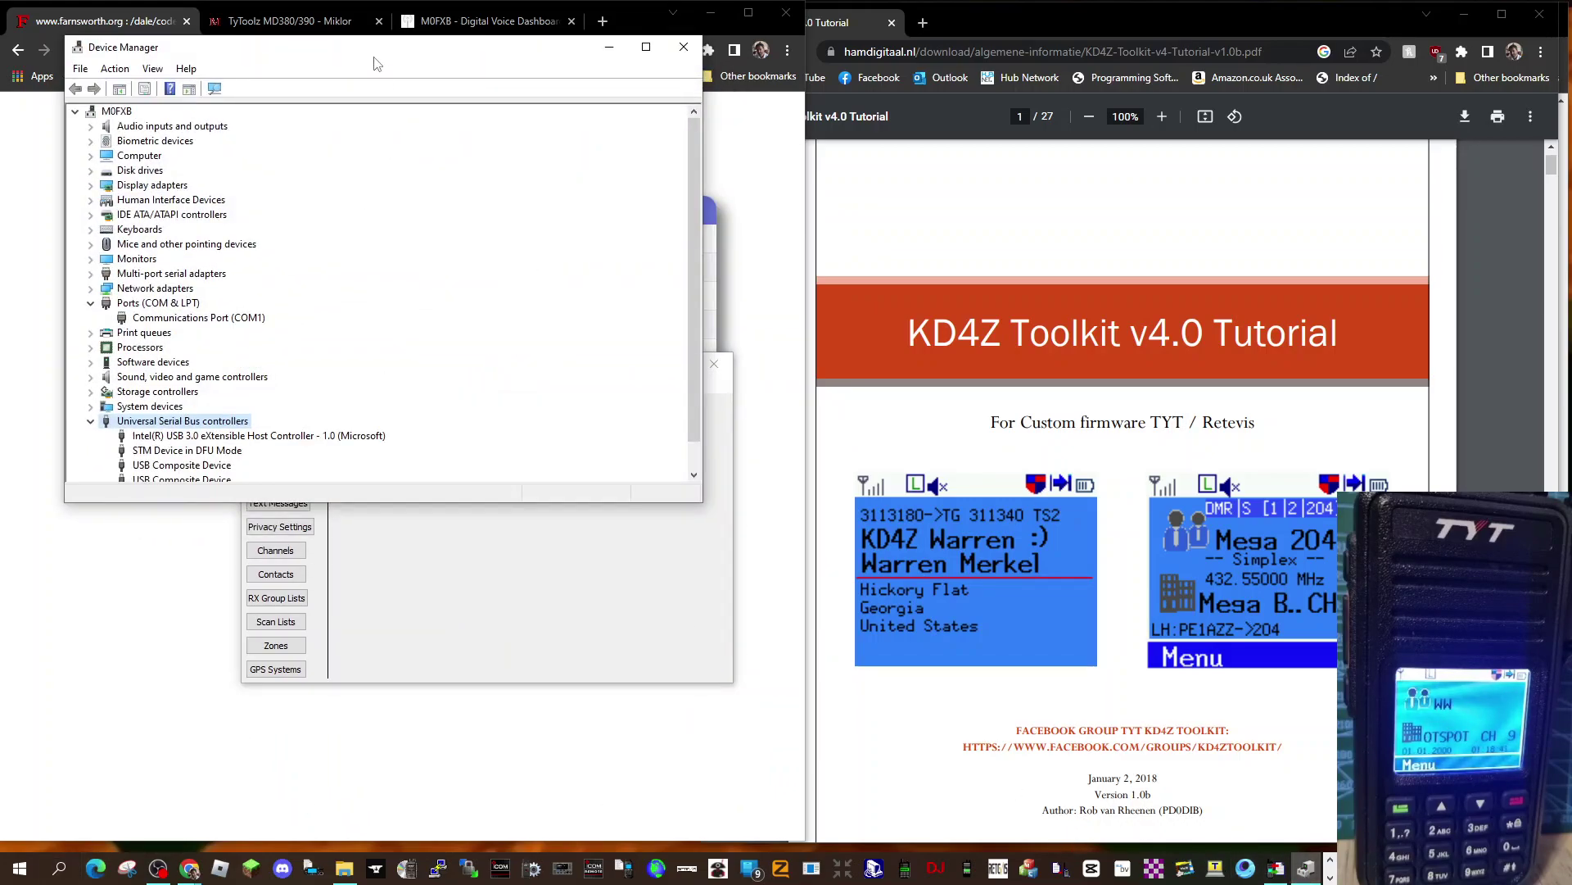
left_click_drag(374, 57, 324, 176)
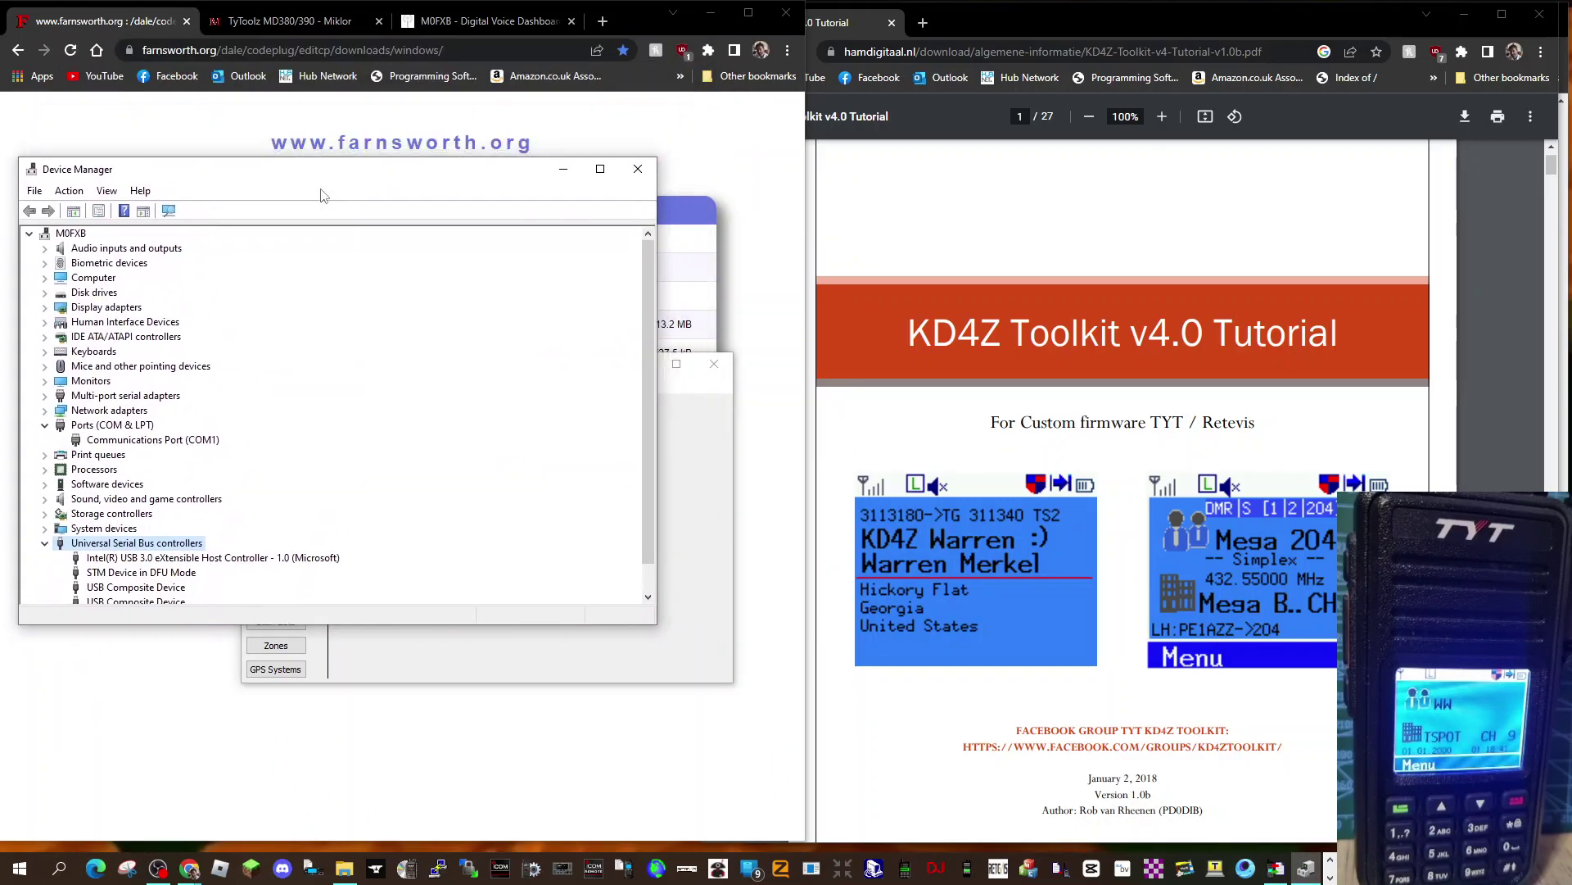
double_click(144, 578)
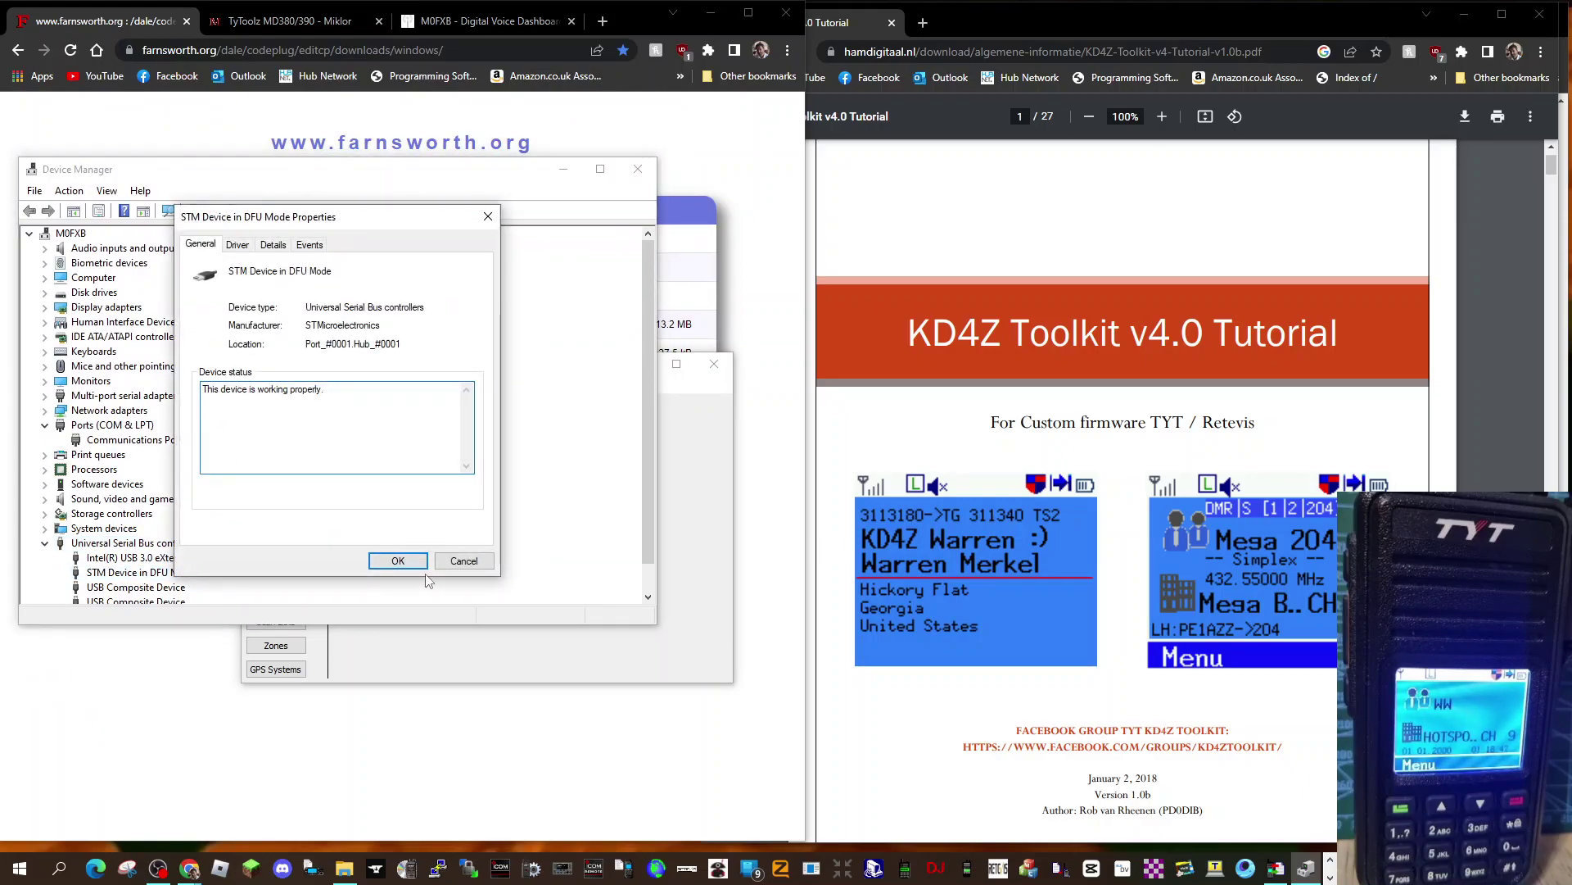
left_click(397, 555)
left_click(638, 169)
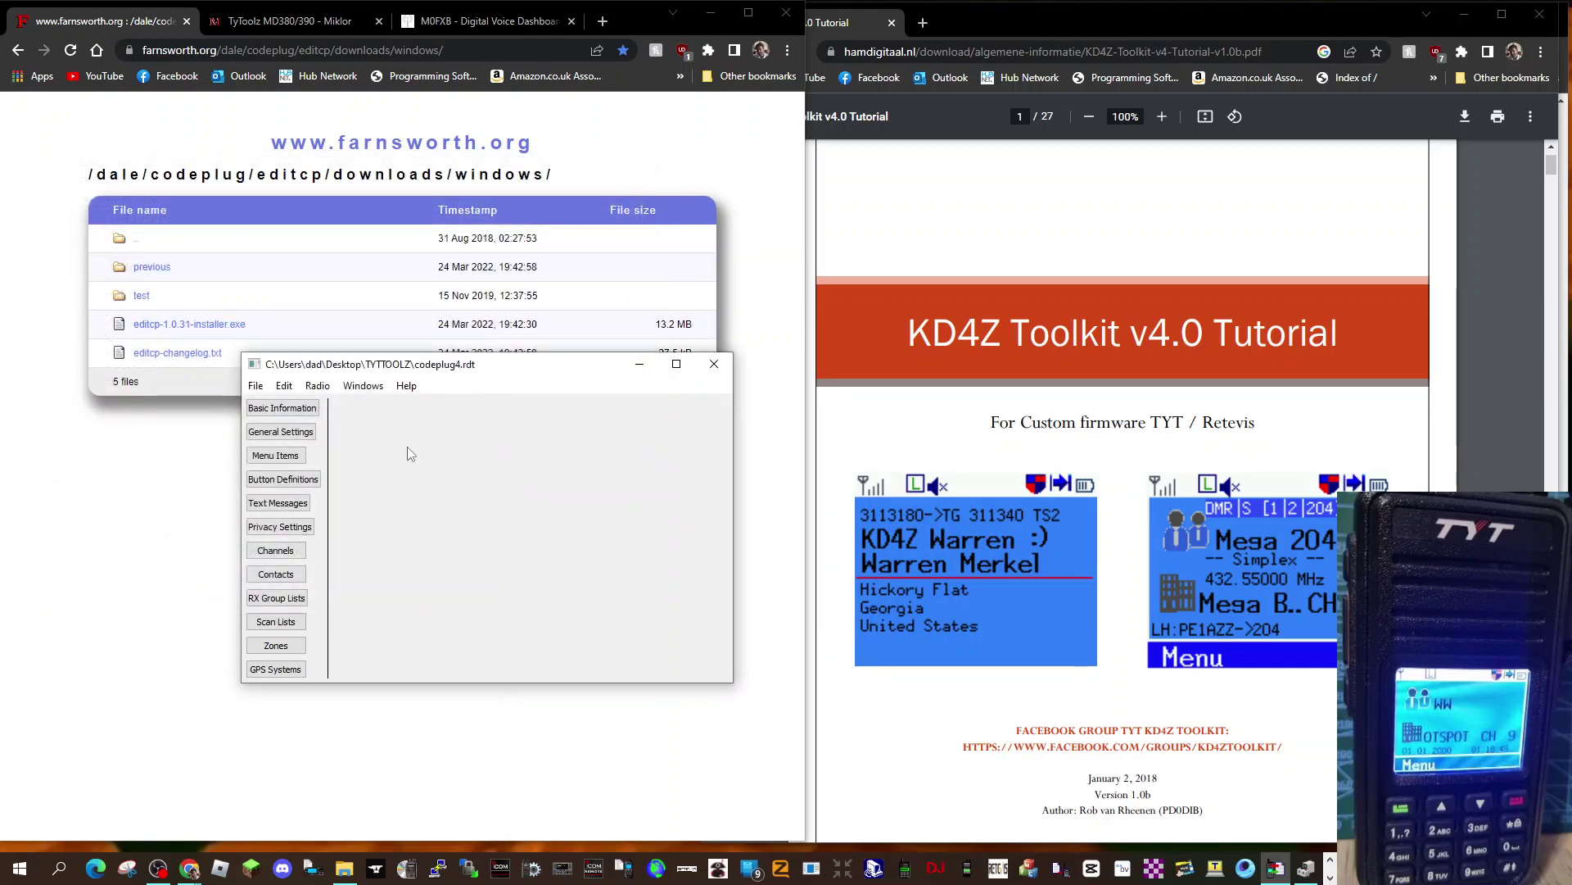
Read the MD-380 (400-480 MHz) codeplug from the radio into the new codeplug2 window.
mouse_move(533, 363)
left_mouse_down()
mouse_move(572, 344)
mouse_move(552, 352)
left_mouse_up()
left_click(337, 375)
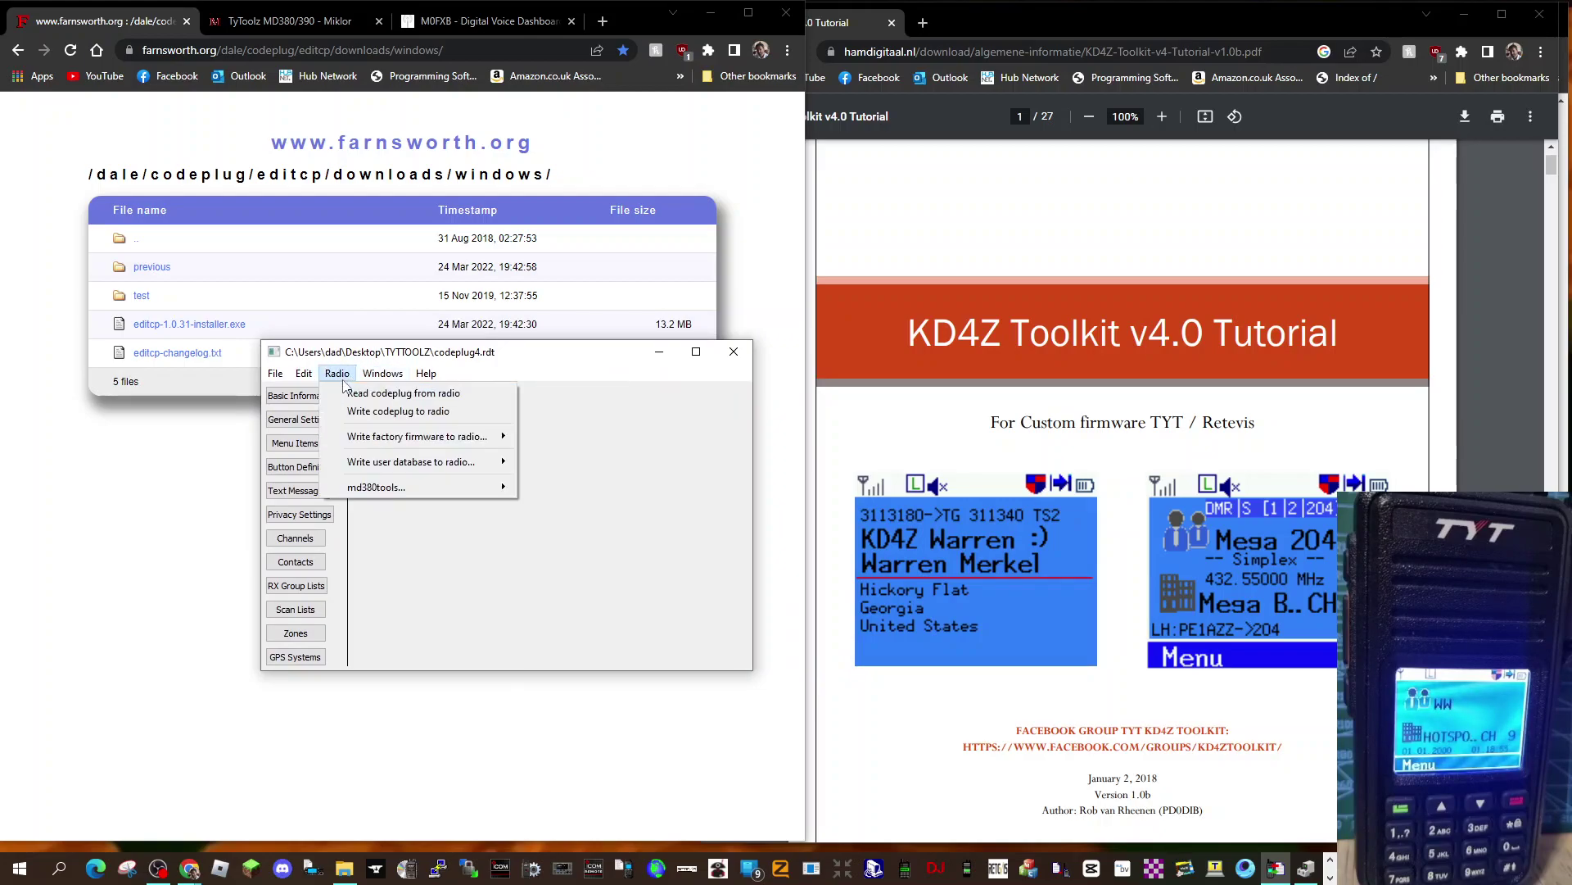
left_click(370, 393)
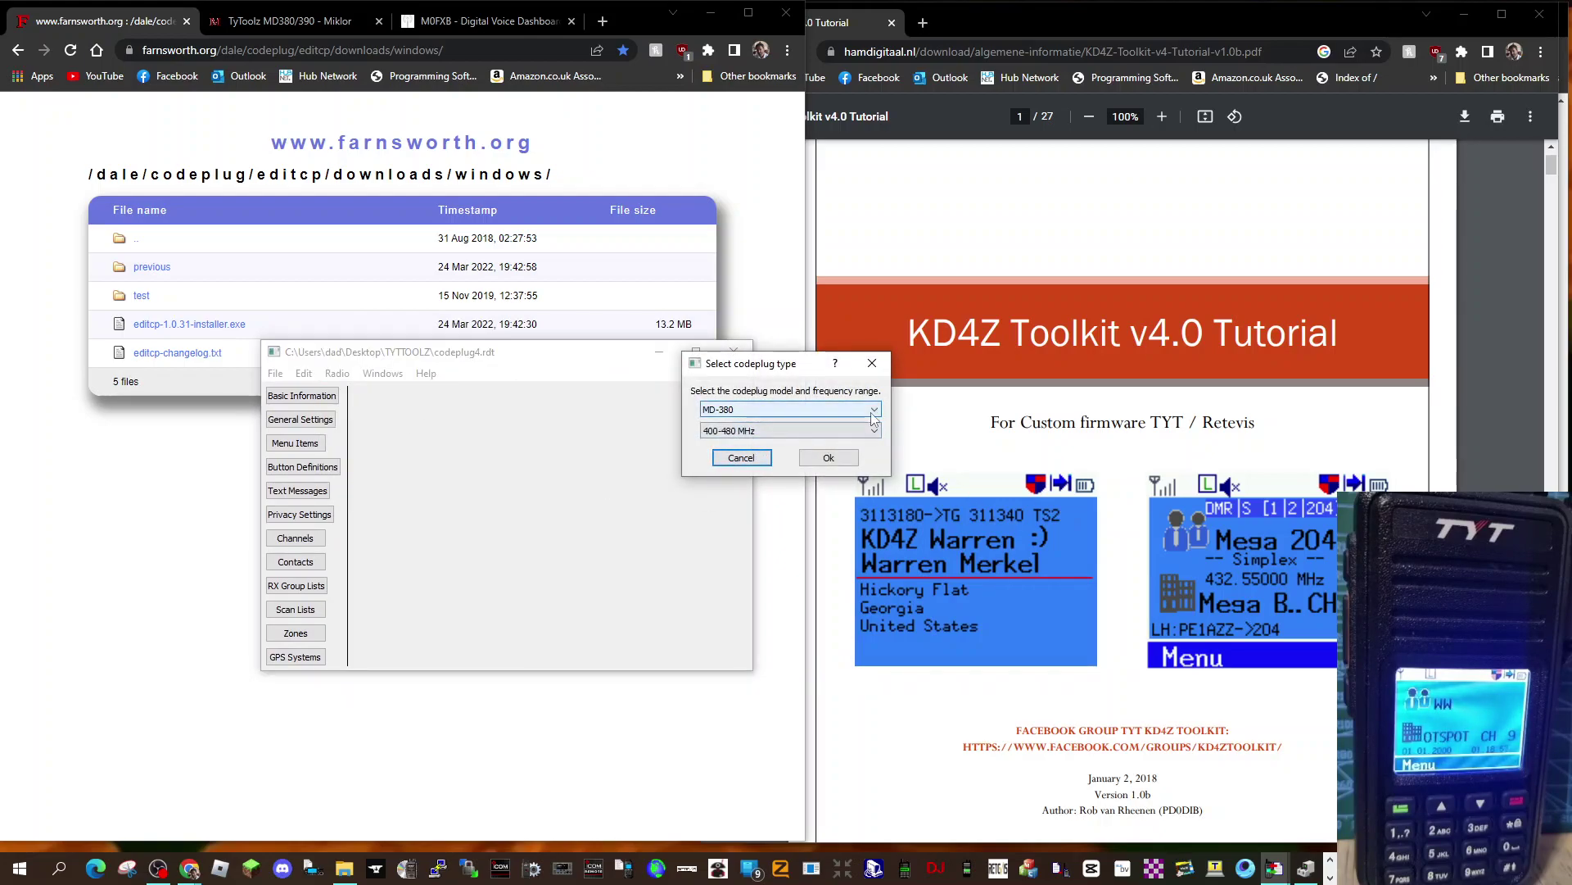
left_click(875, 410)
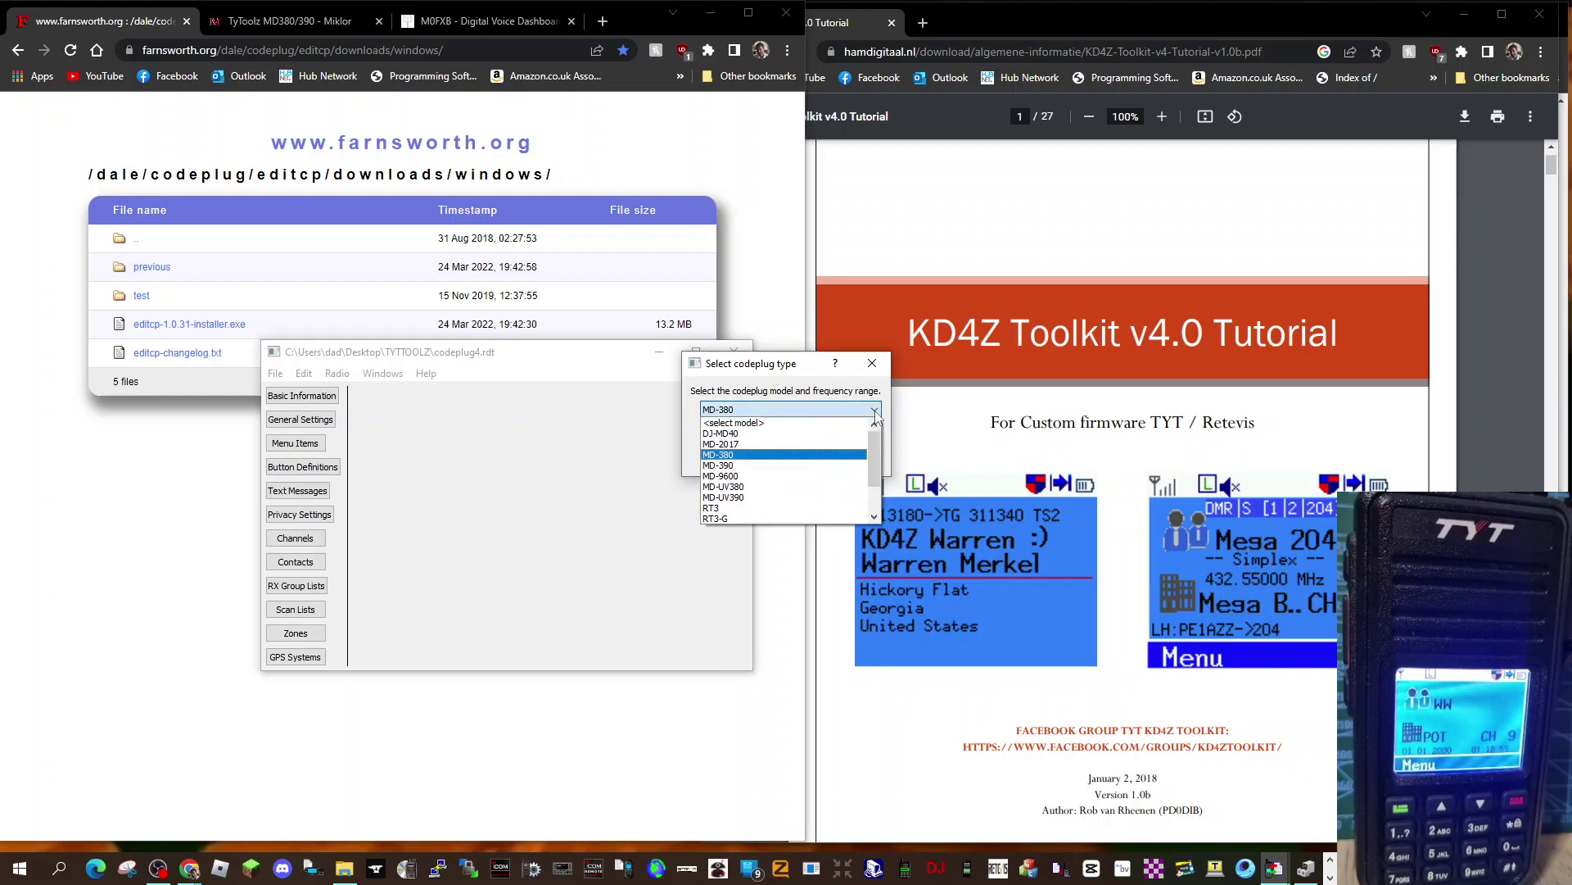
left_click(875, 412)
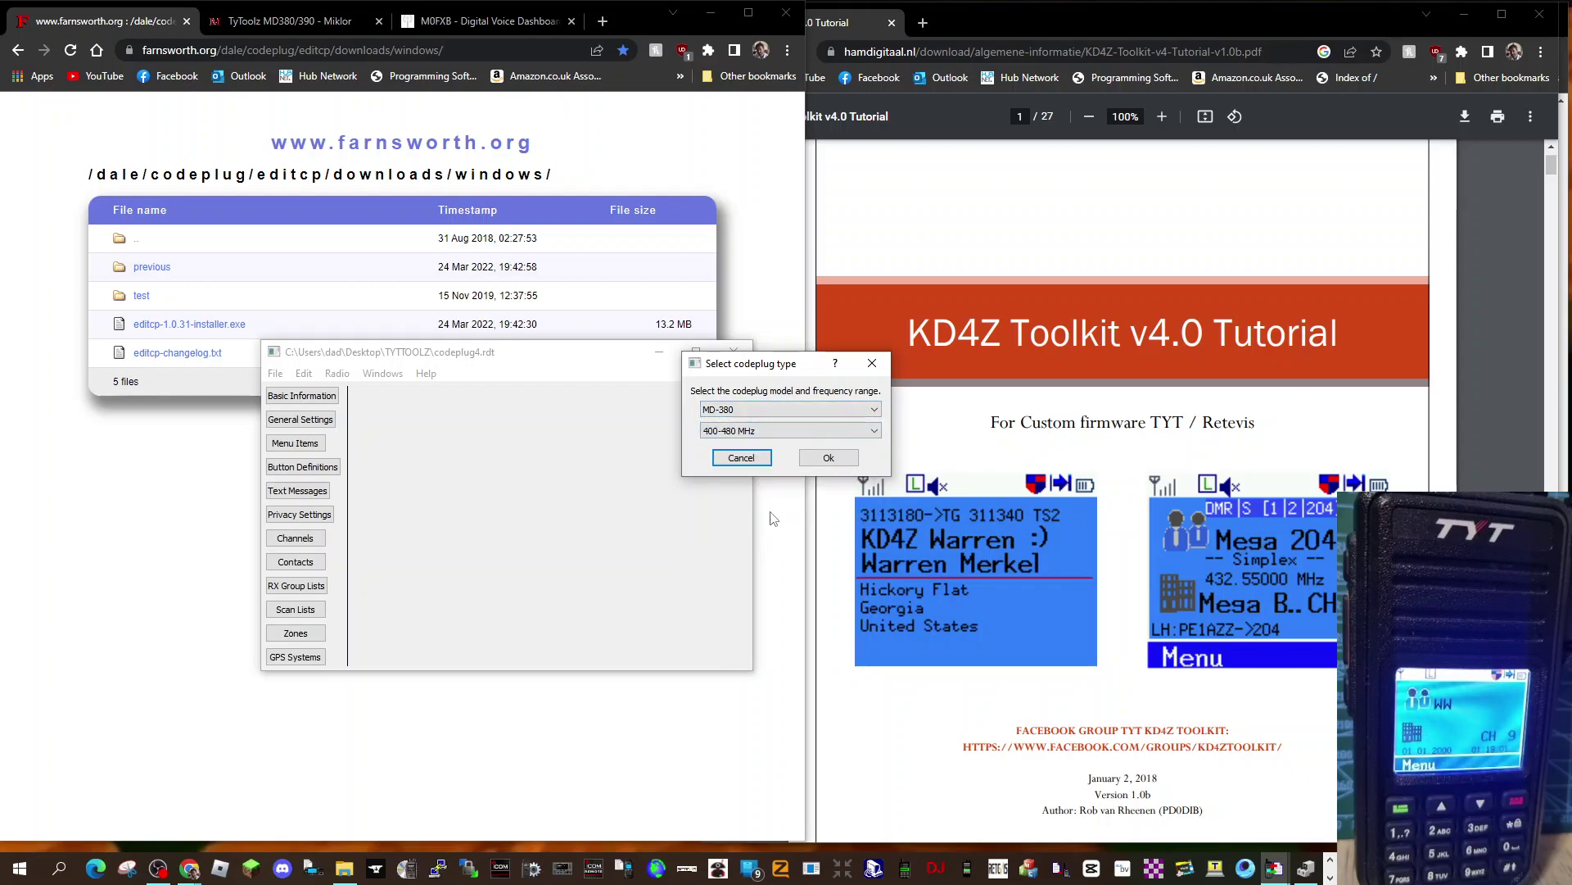
left_click(829, 457)
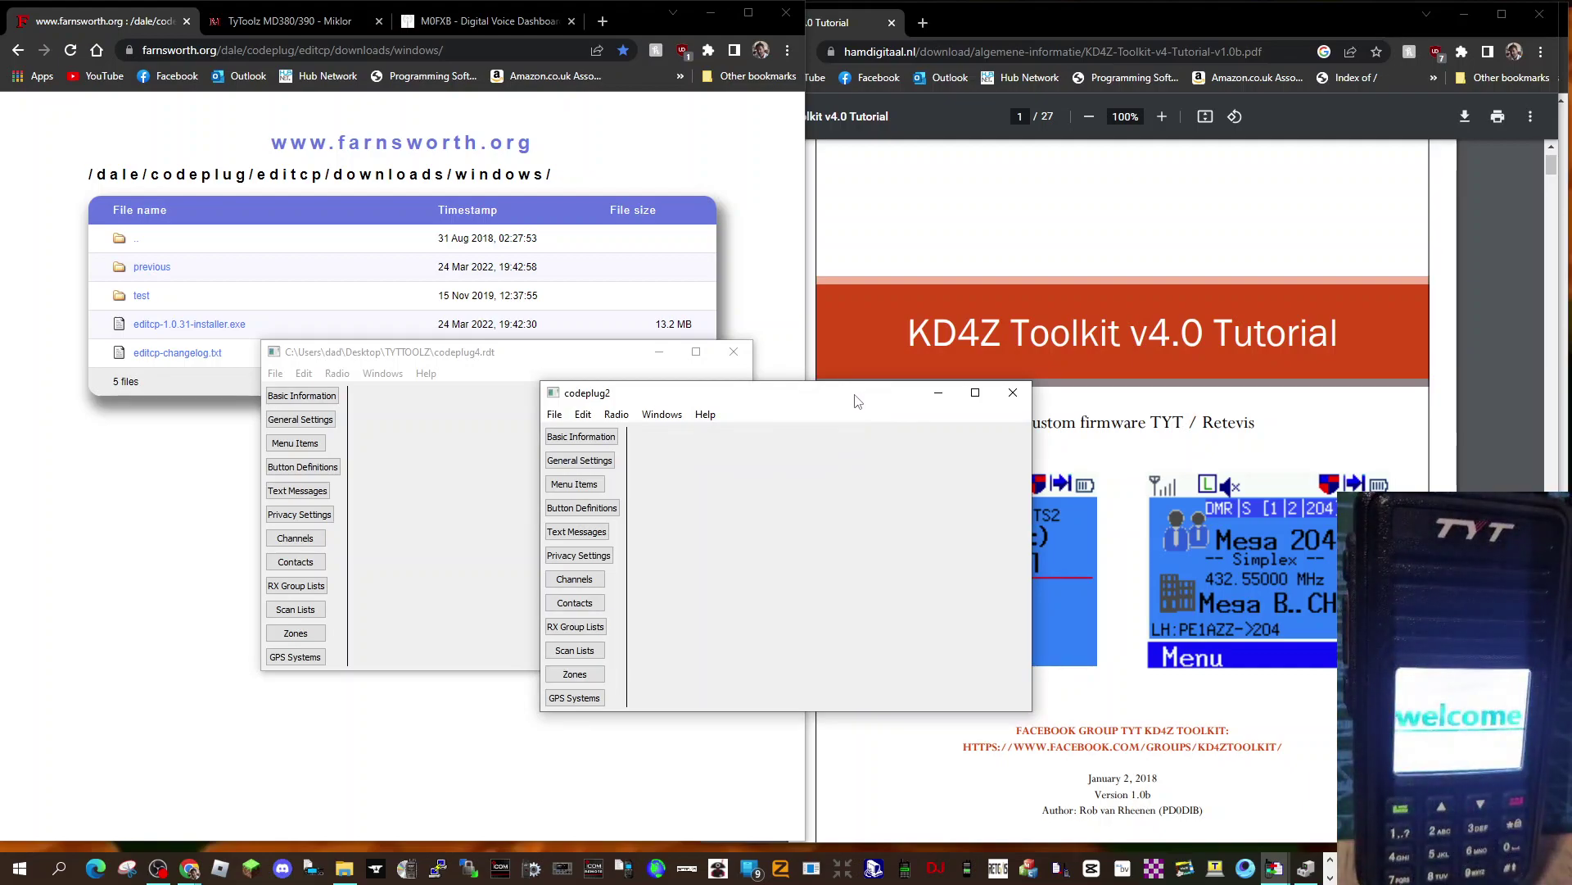
left_click_drag(855, 400, 632, 394)
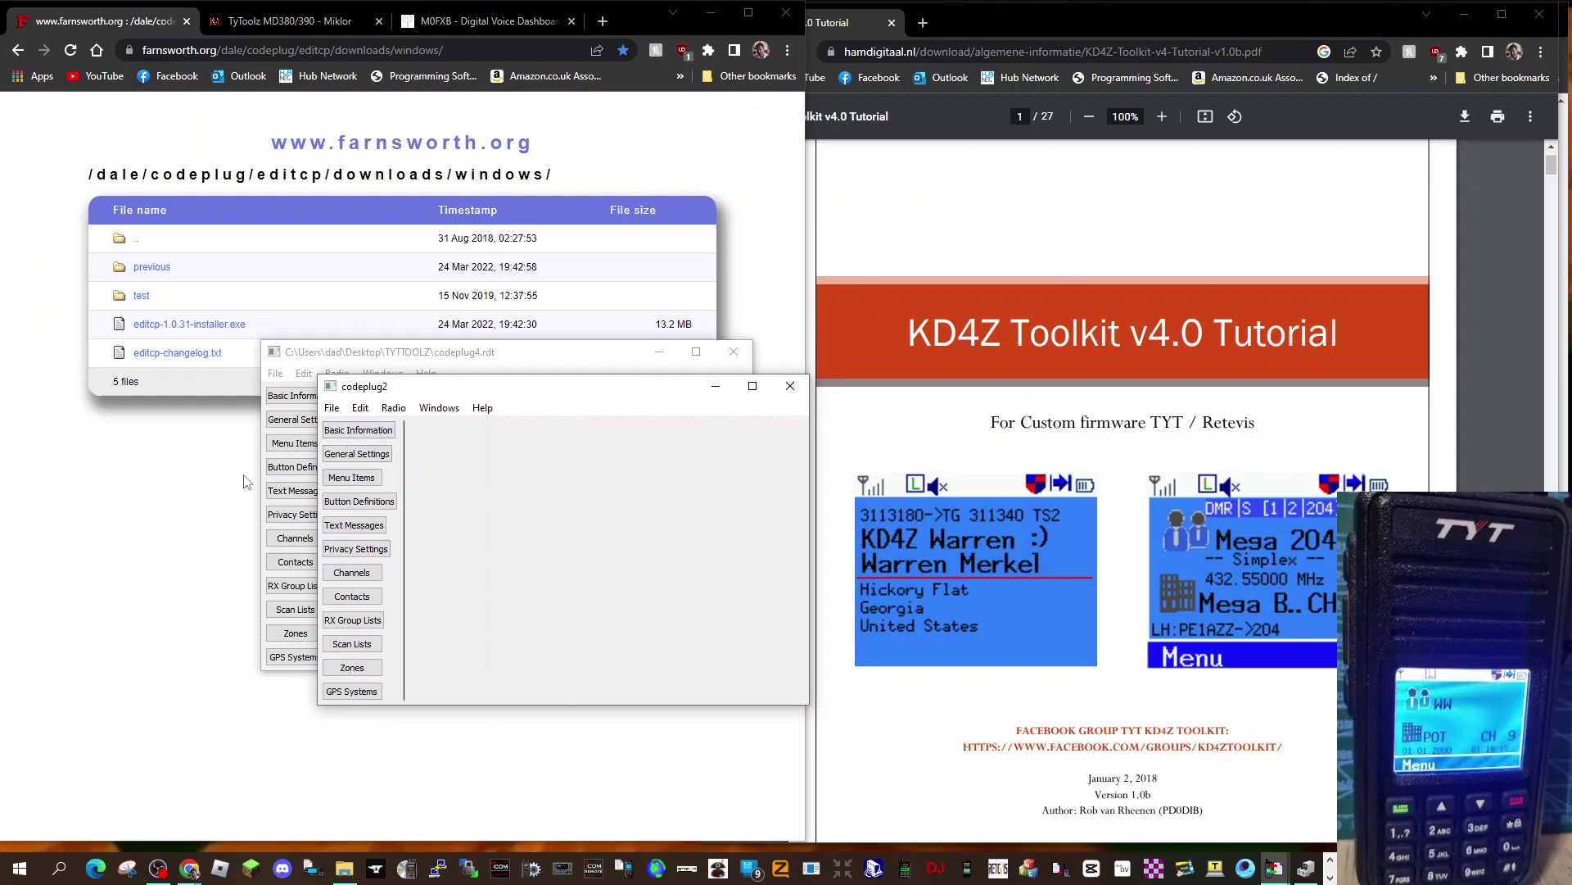
Scroll through the Miklor TyToolz MD380/390 page.
left_click(294, 23)
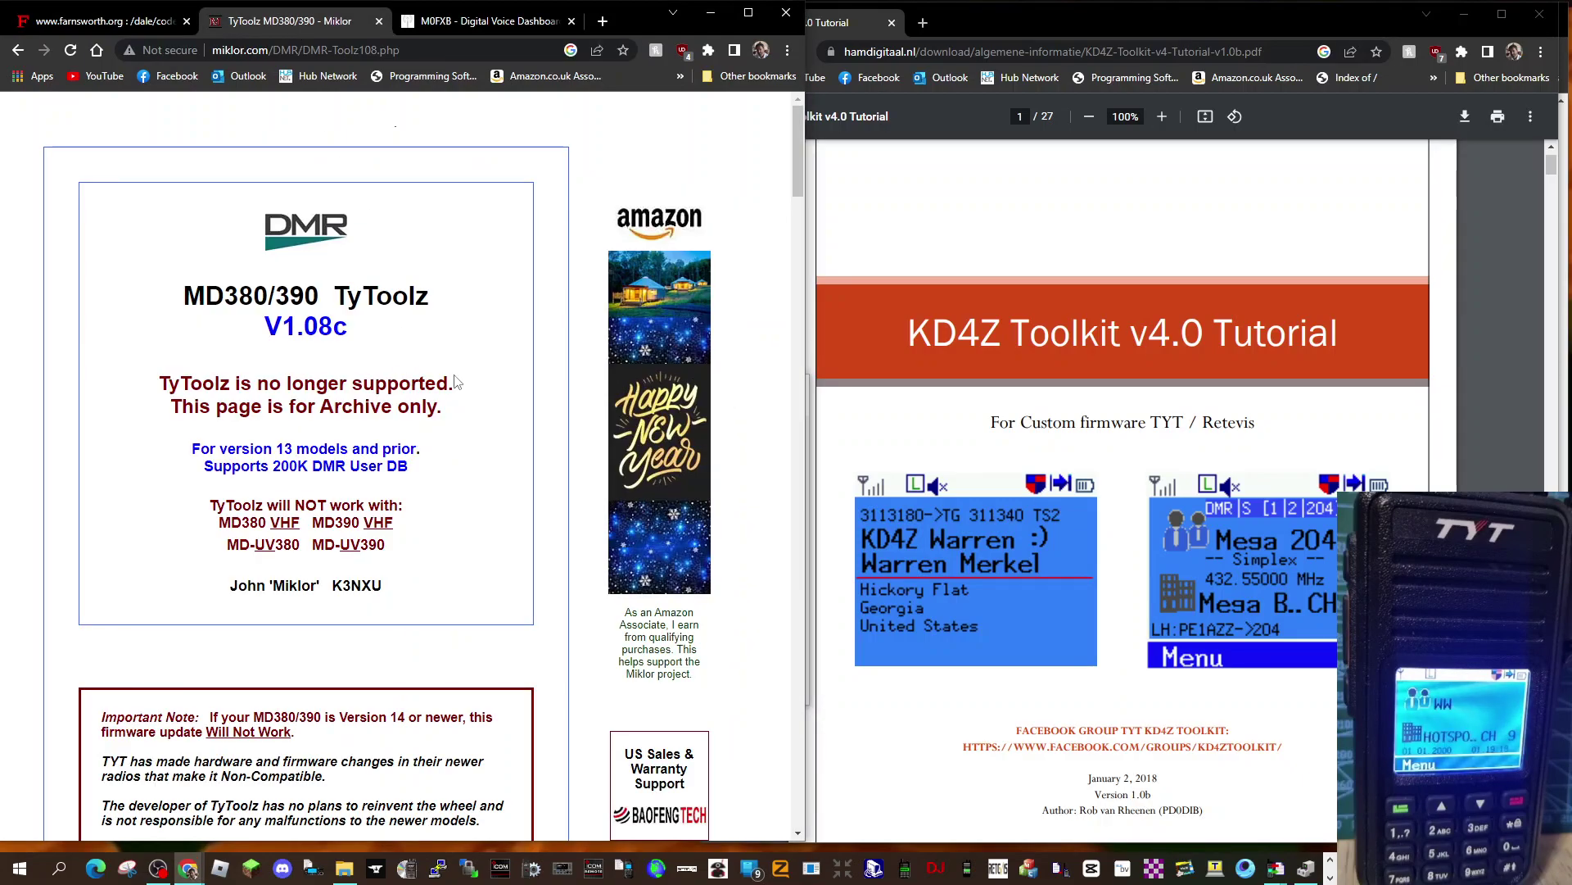
scroll(475, 402, "down", 15)
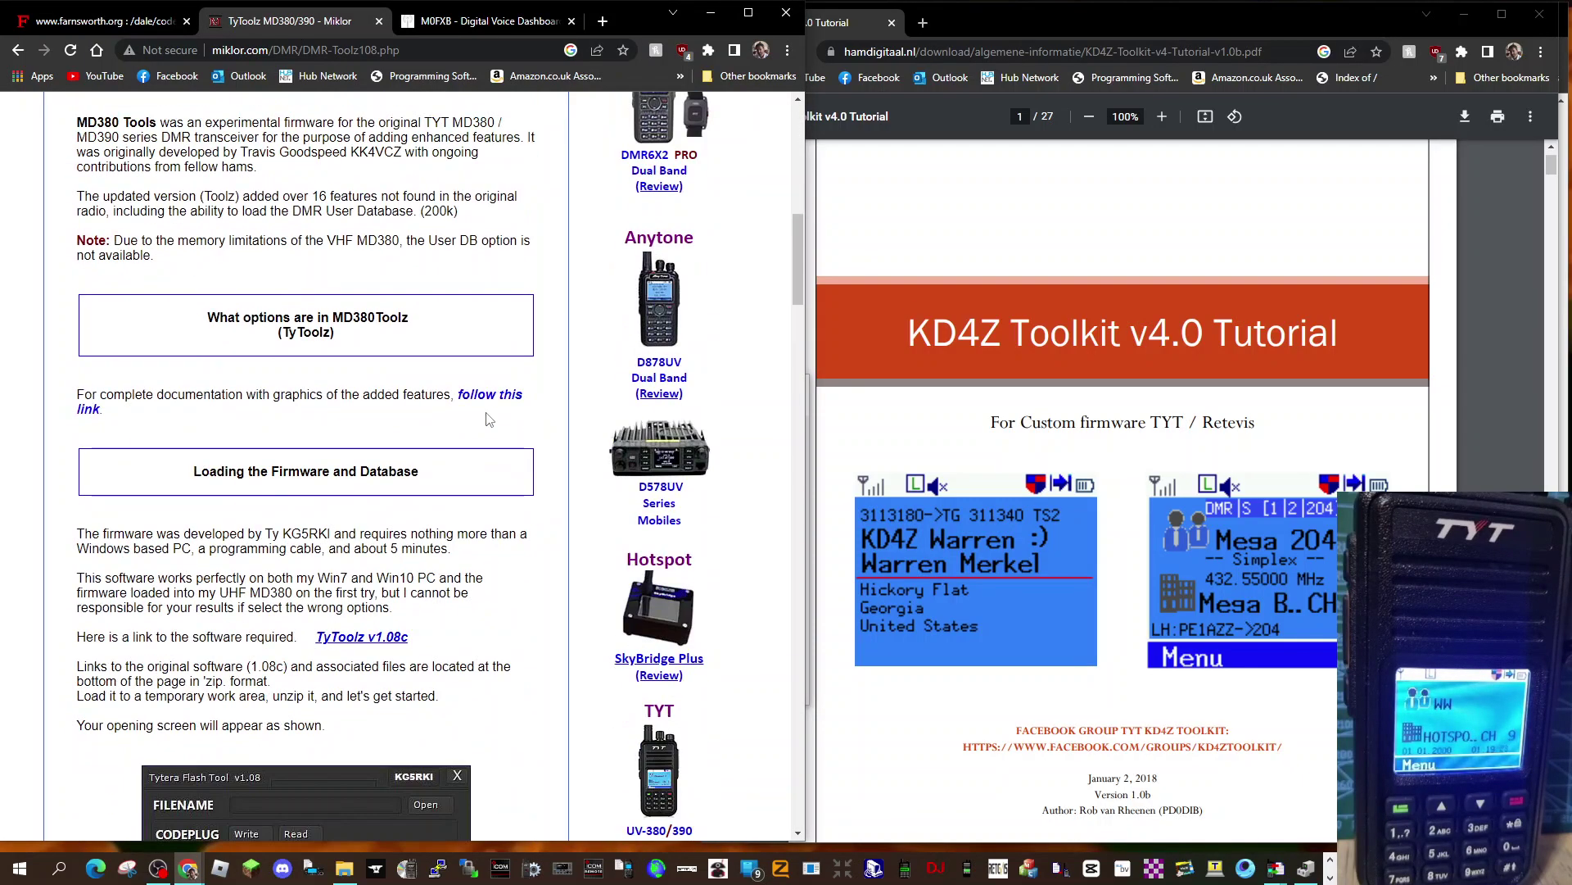
scroll(488, 422, "down", 2)
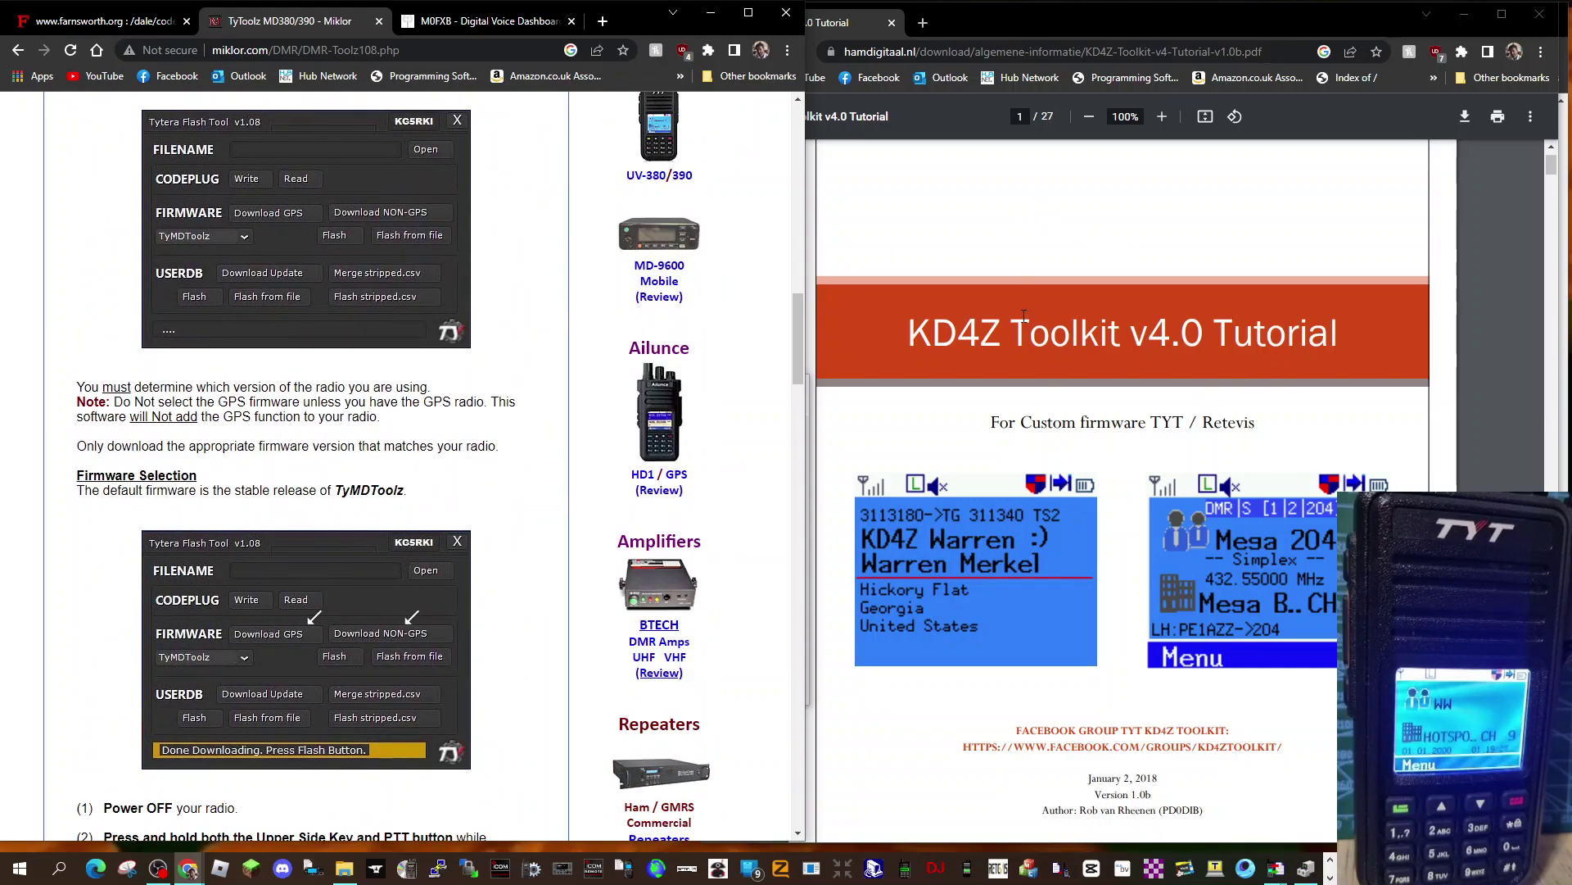
scroll(1183, 368, "down", 8)
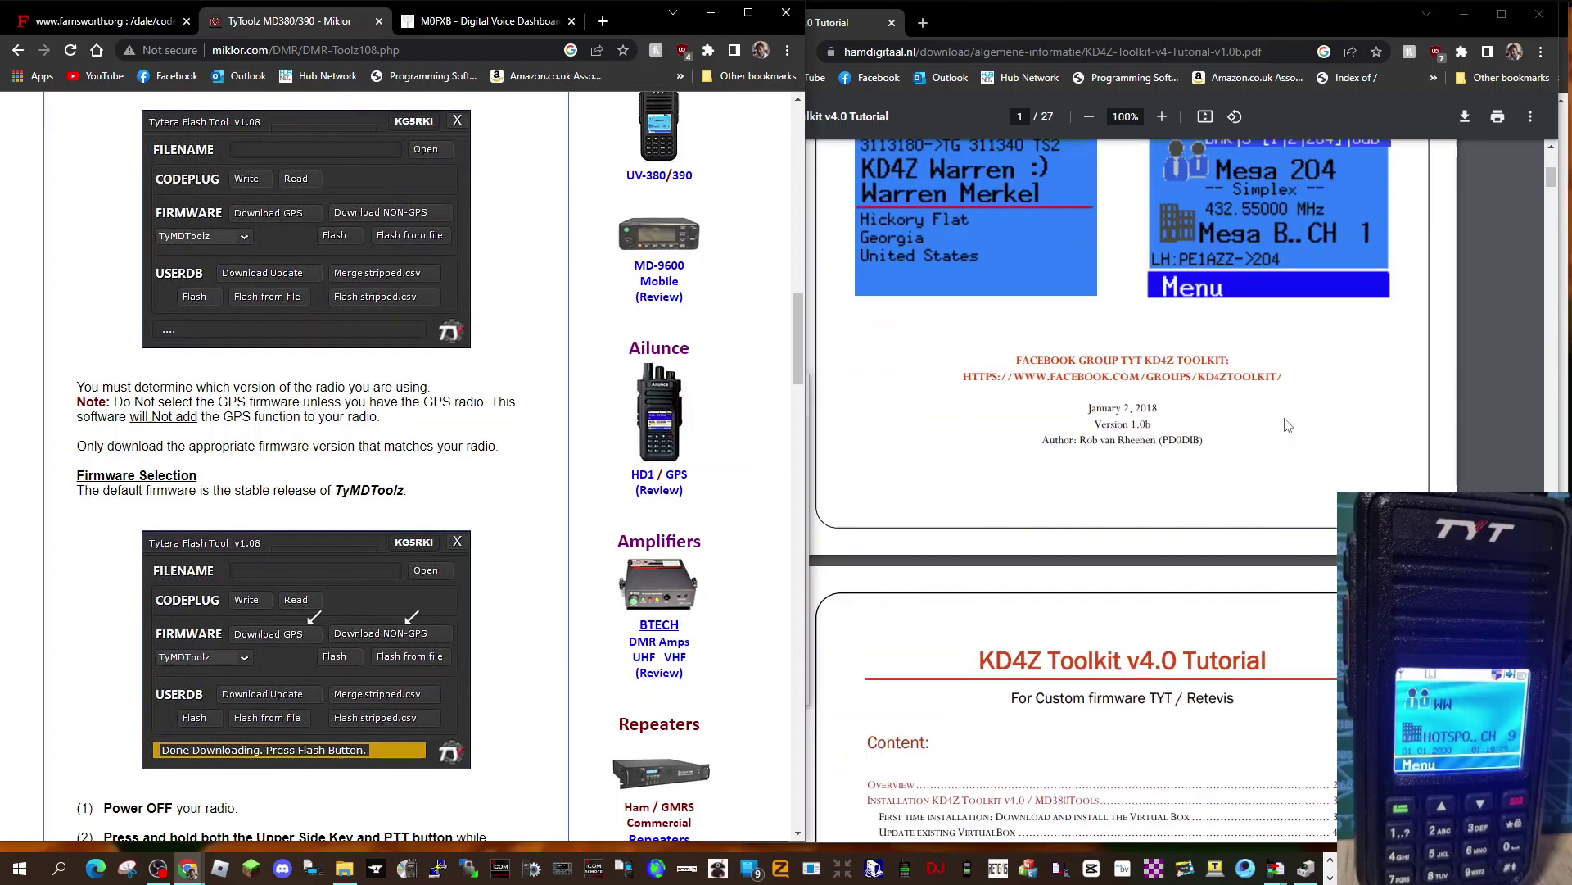
scroll(1285, 421, "up", 8)
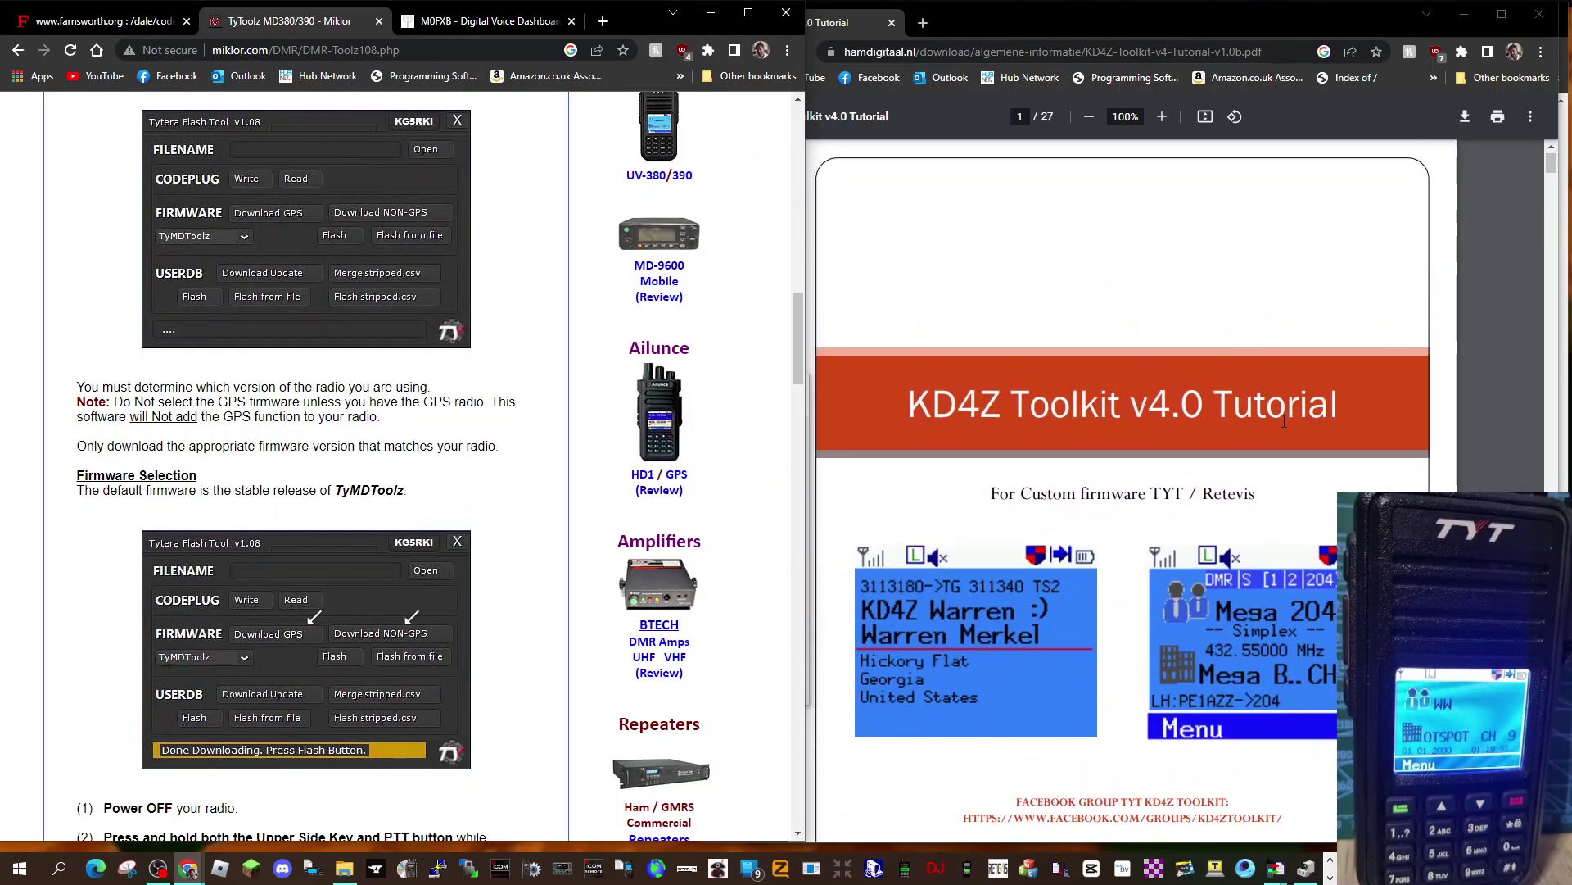
scroll(1282, 417, "down", 20)
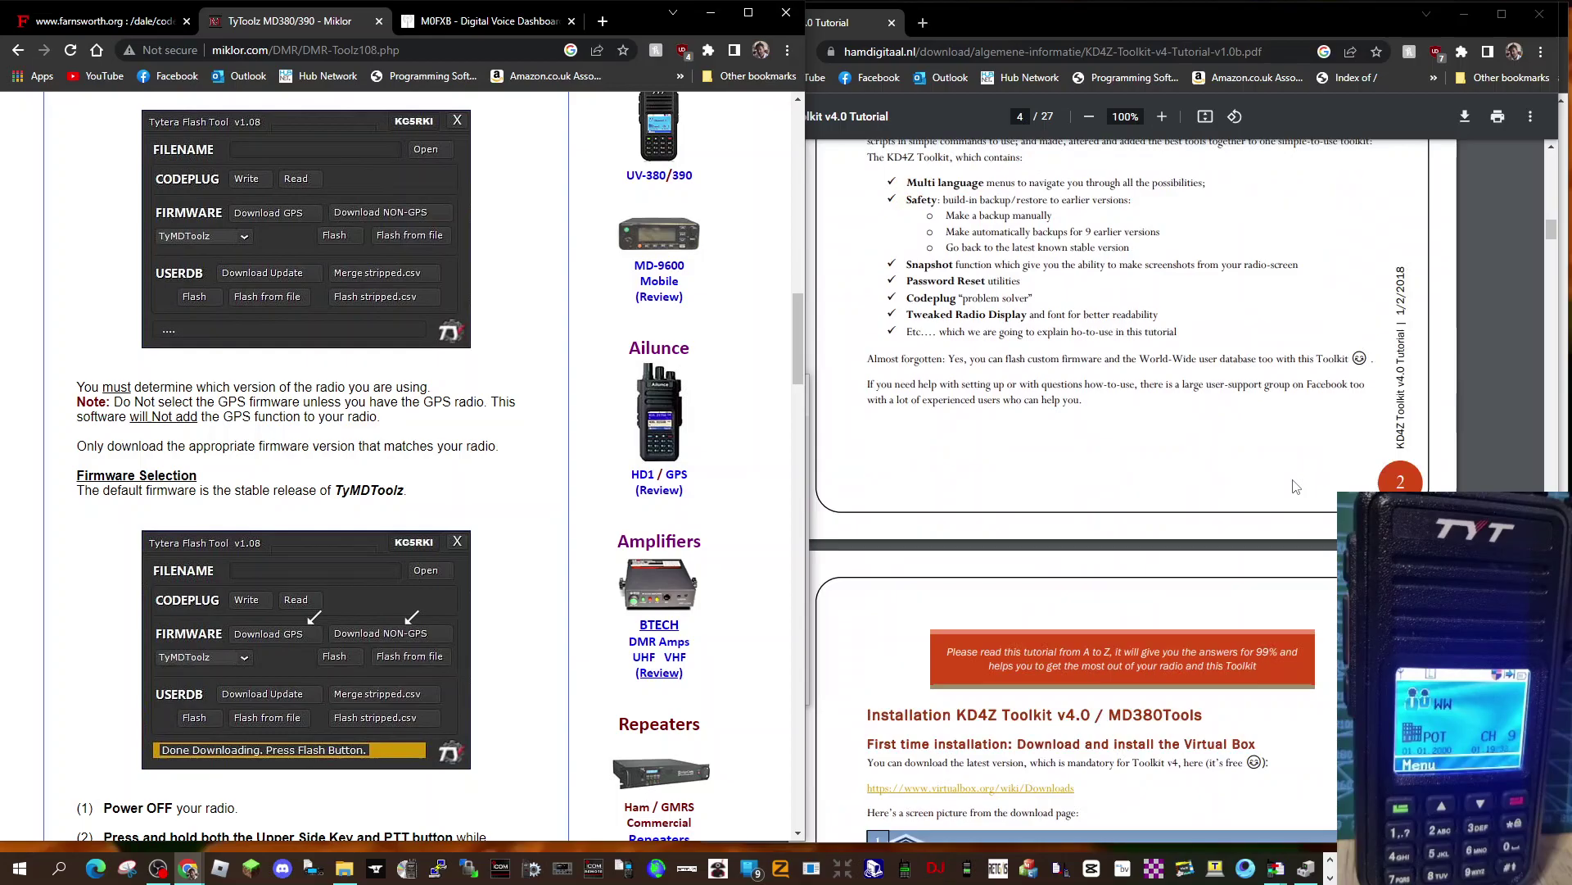
scroll(1300, 497, "down", 20)
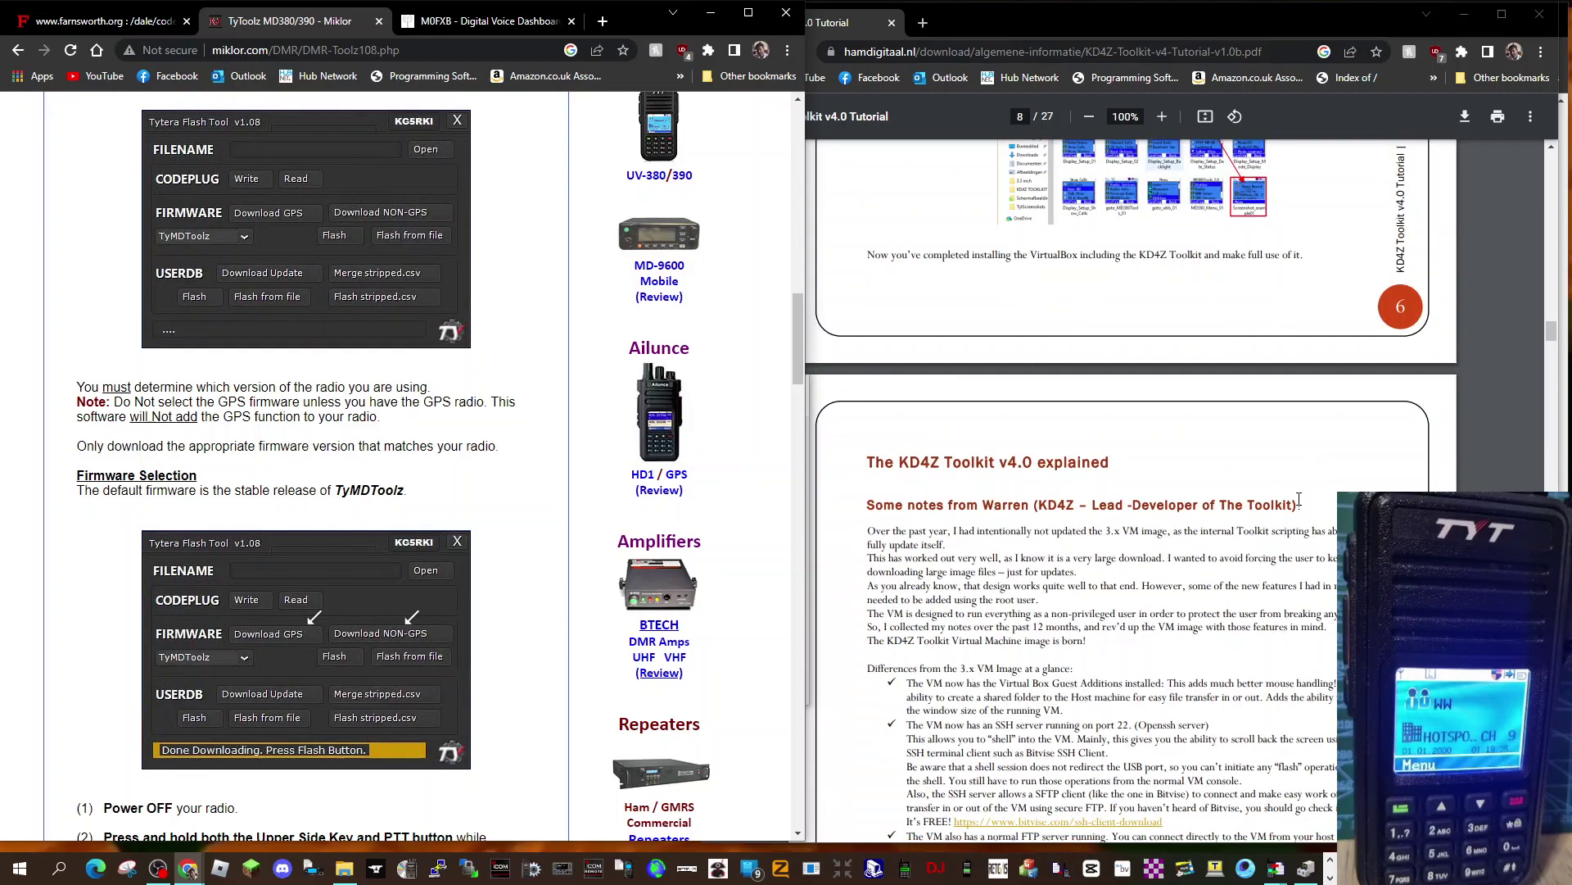
scroll(1296, 498, "down", 15)
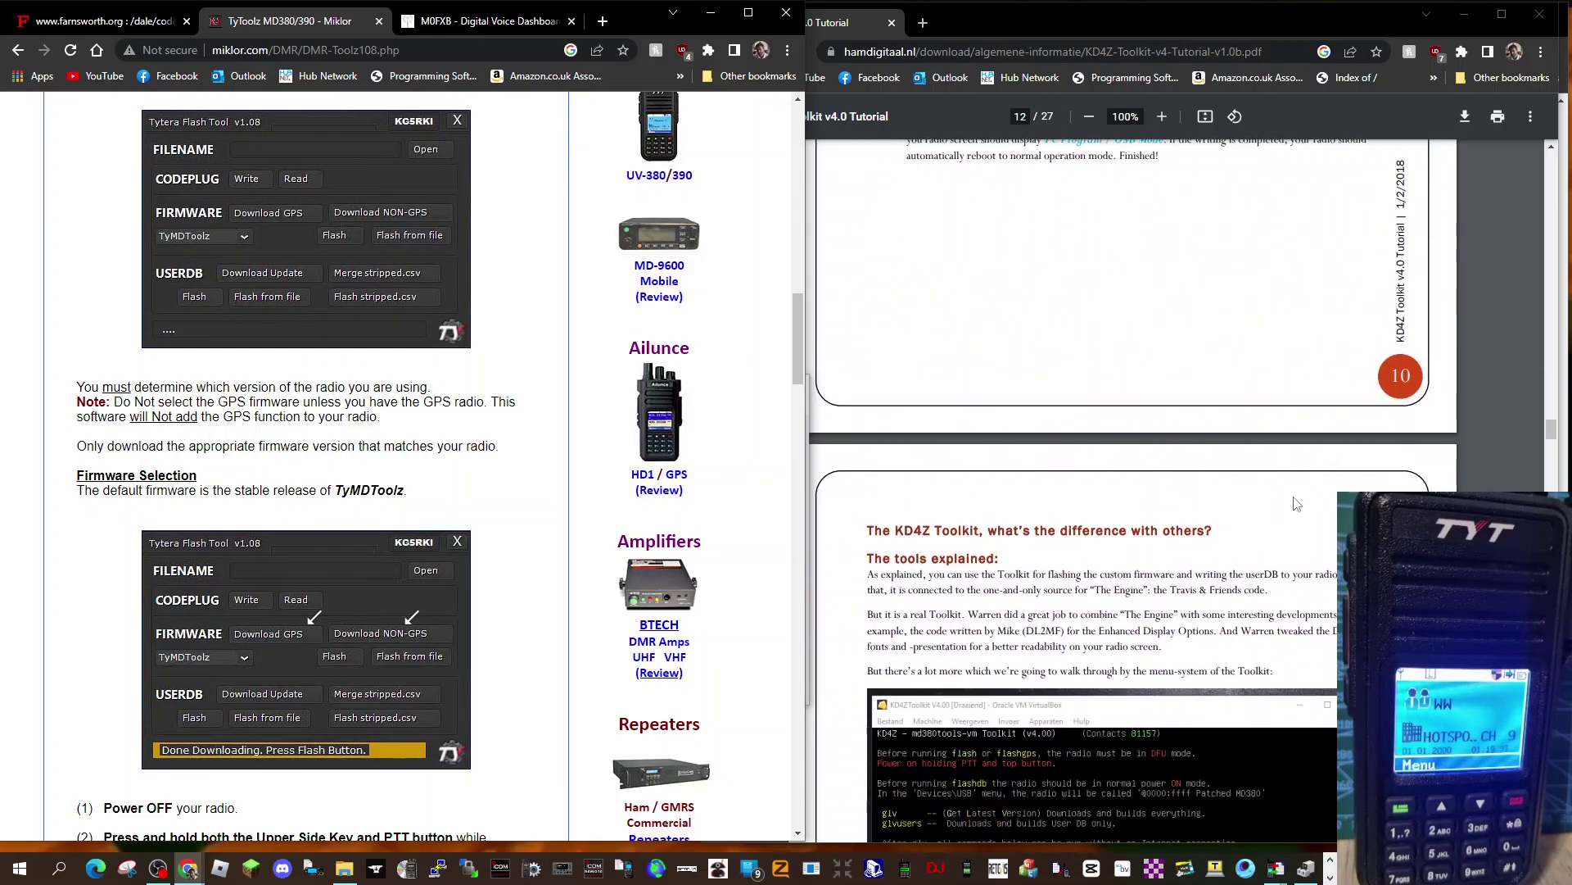
scroll(1292, 493, "down", 3)
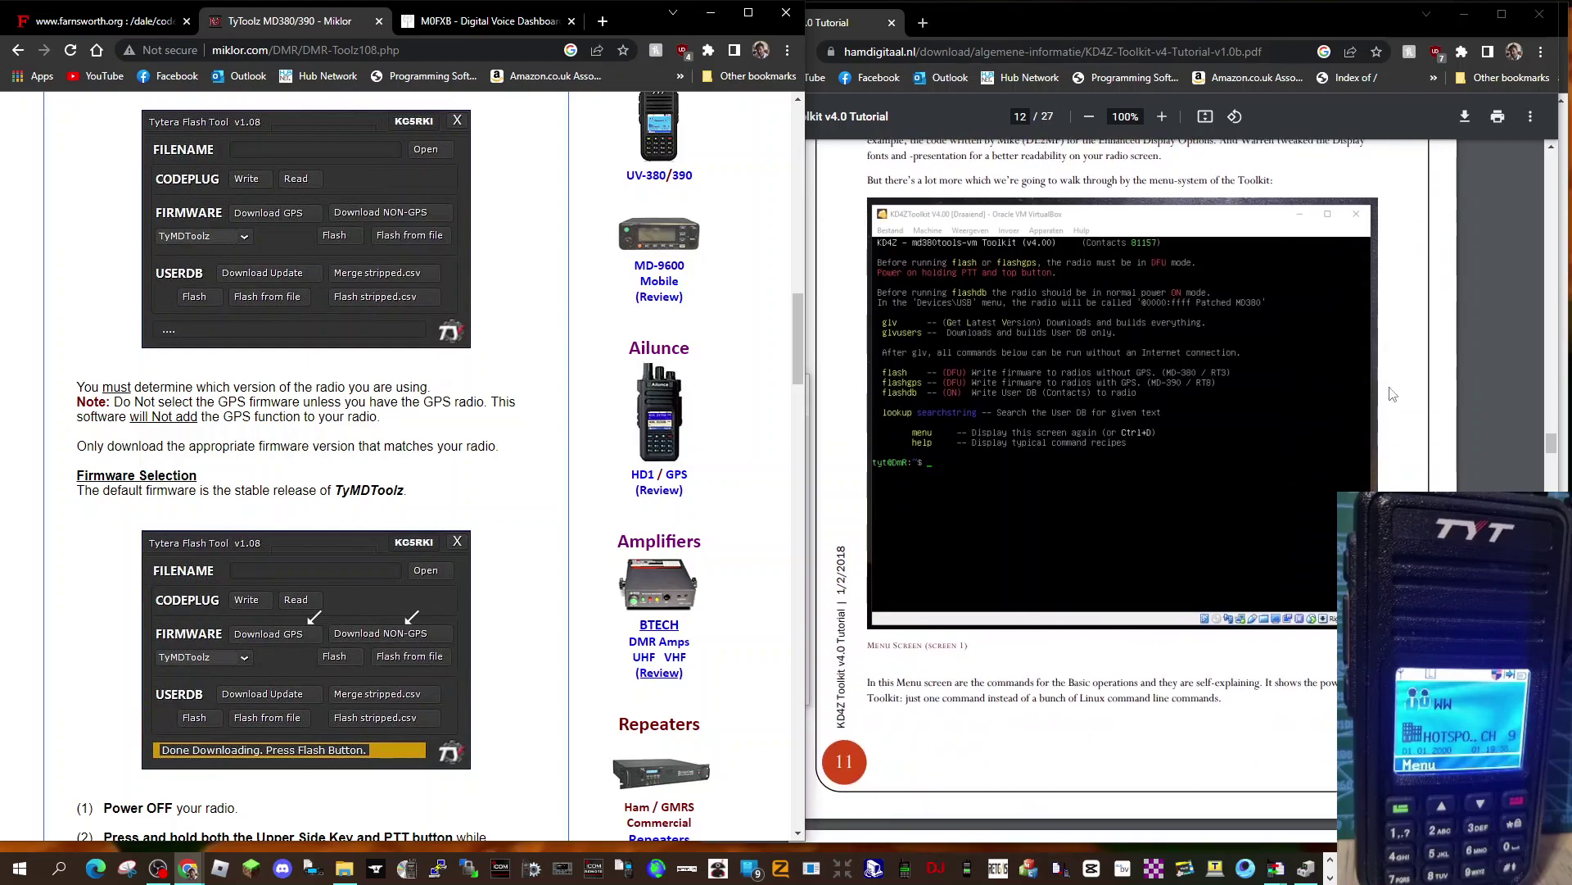
Scroll the KD4Z Toolkit tutorial PDF, then return to the farnsworth.org editcp downloads page.
left_click(1550, 447)
left_click_drag(1550, 446, 1551, 164)
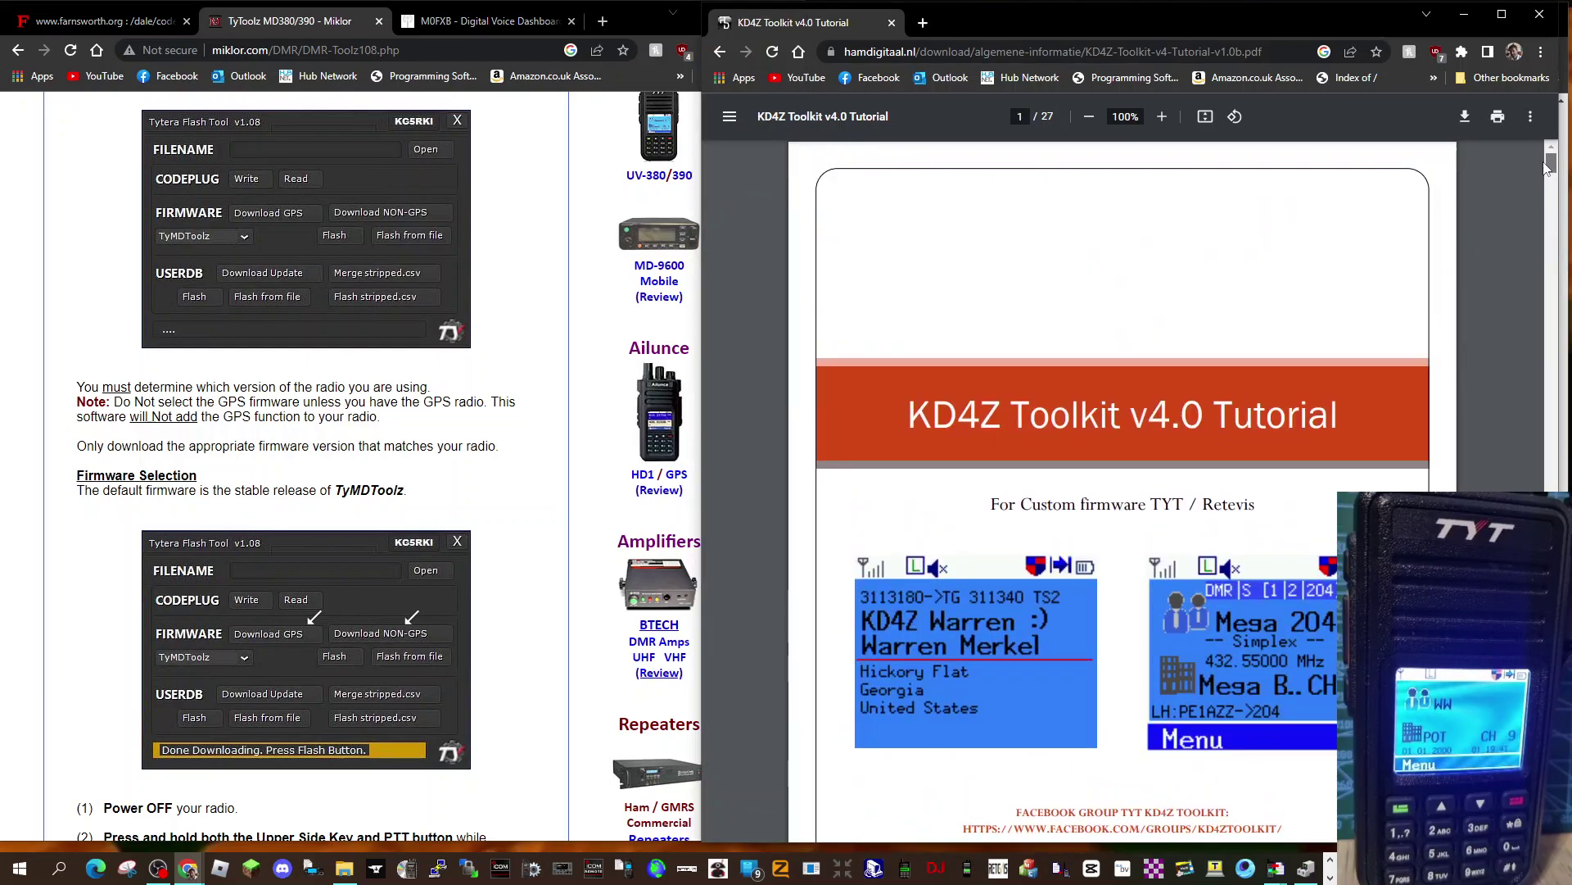
left_click(79, 14)
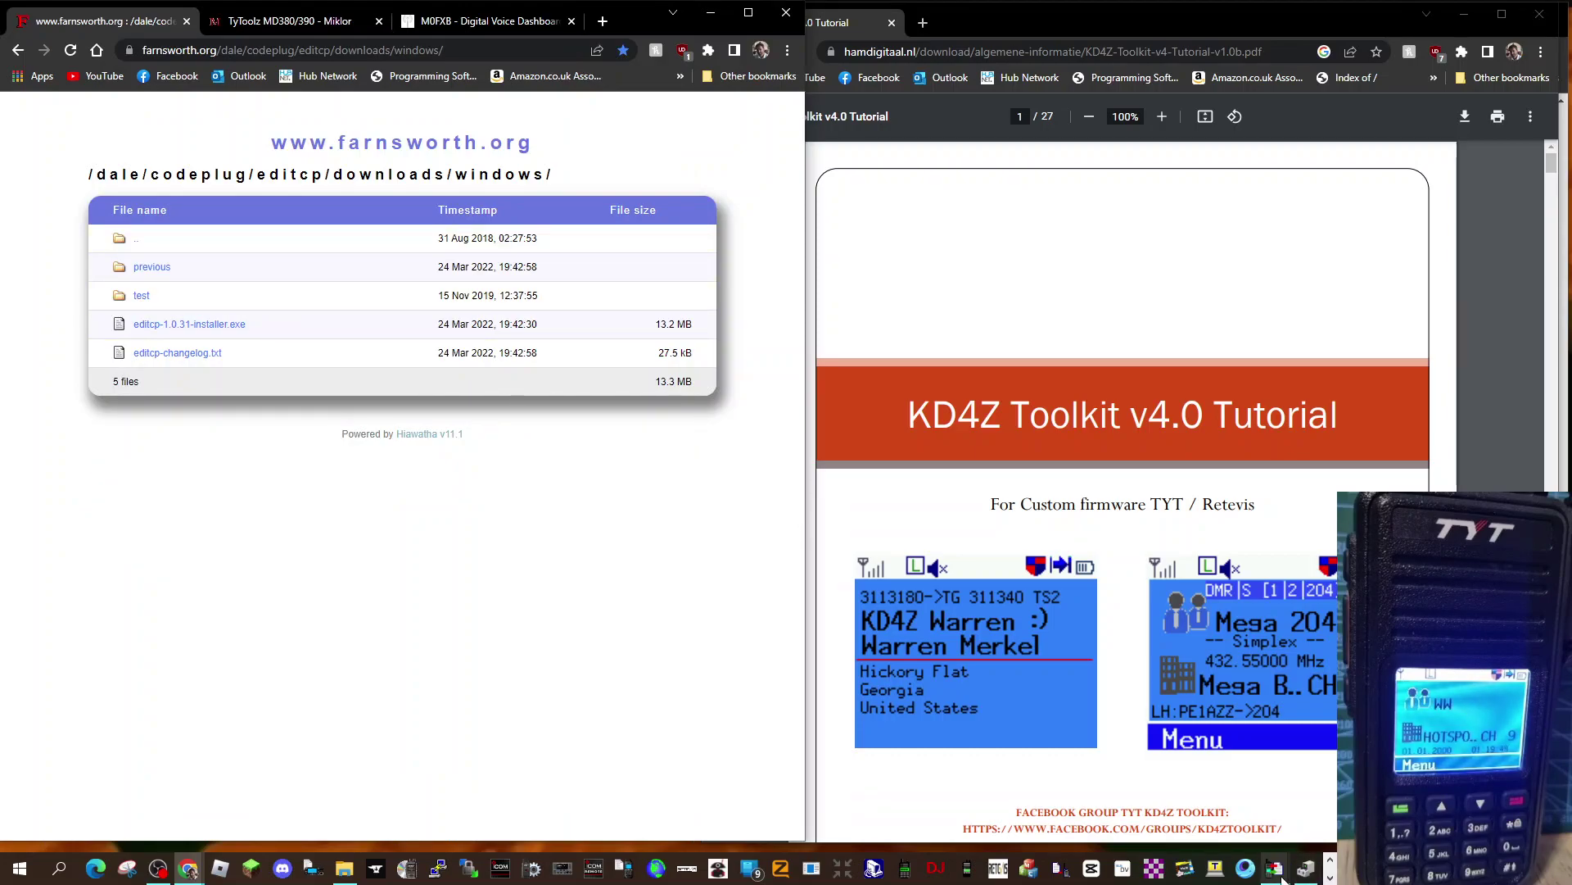
Restore codeplug2 and open Radio > md380tools > Write KD4Z md380tools firmware for MD-380 (D13.20).
mouse_move(1276, 870)
left_click(1194, 790)
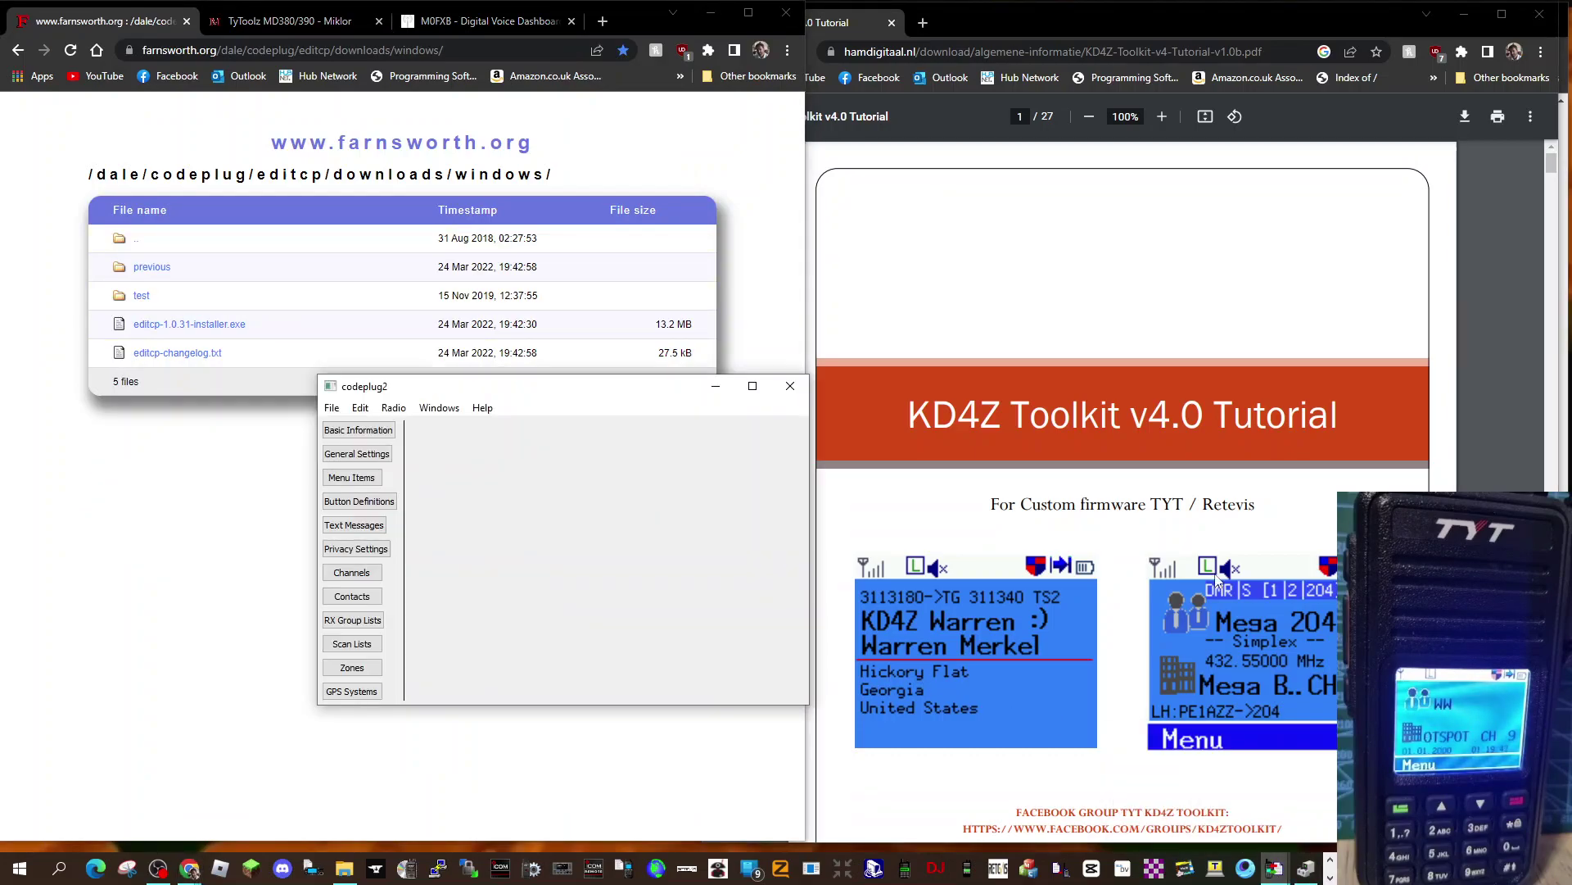
left_click_drag(606, 382, 501, 360)
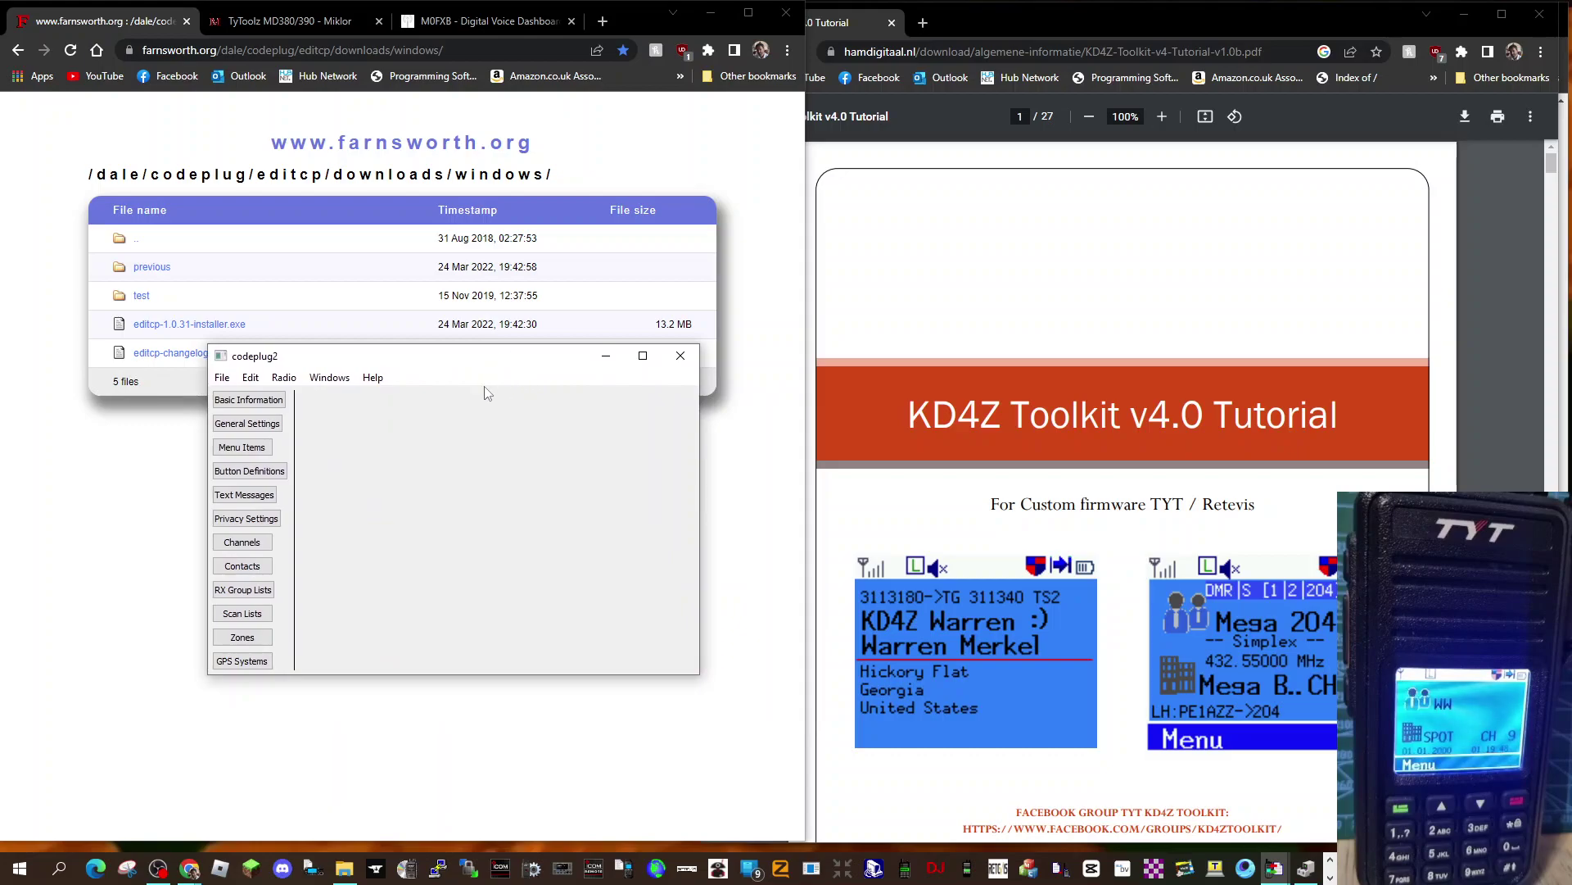
left_click(283, 378)
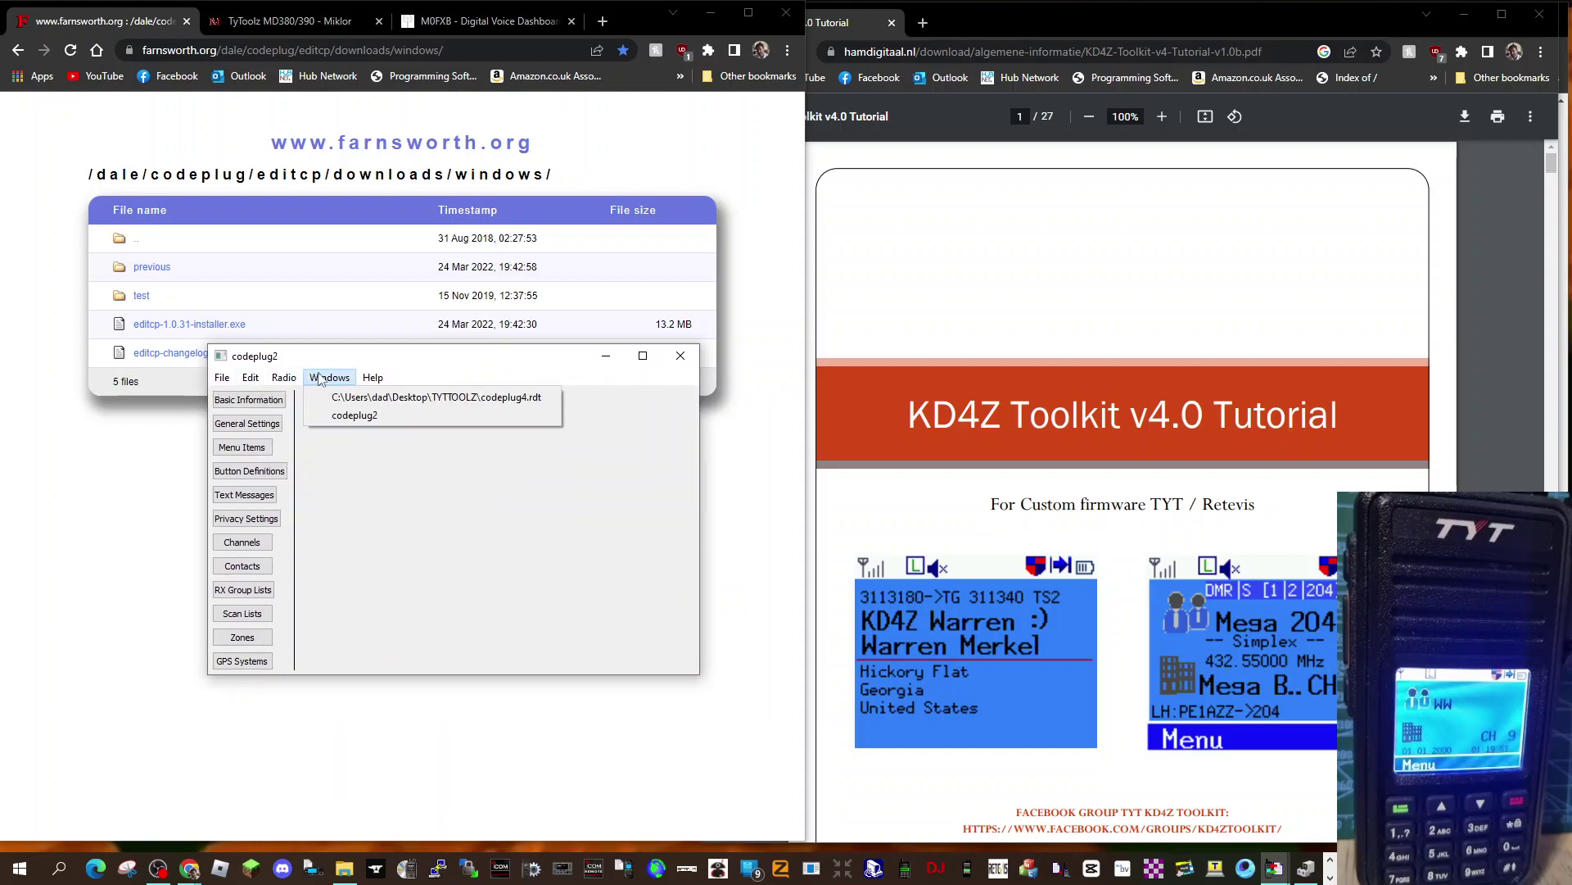
mouse_move(328, 491)
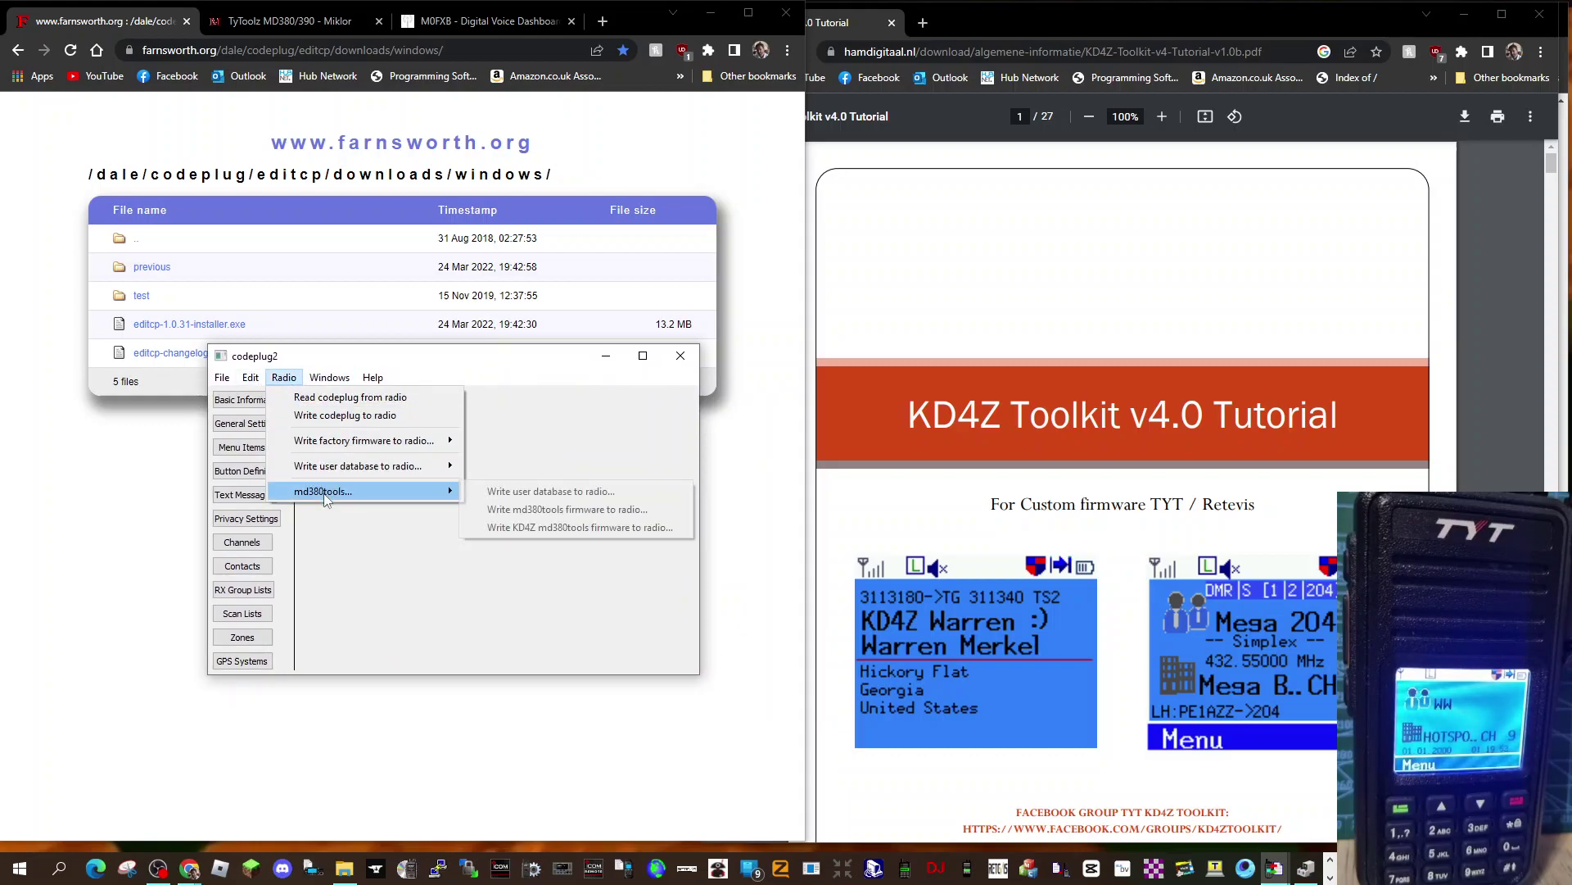
left_click(536, 528)
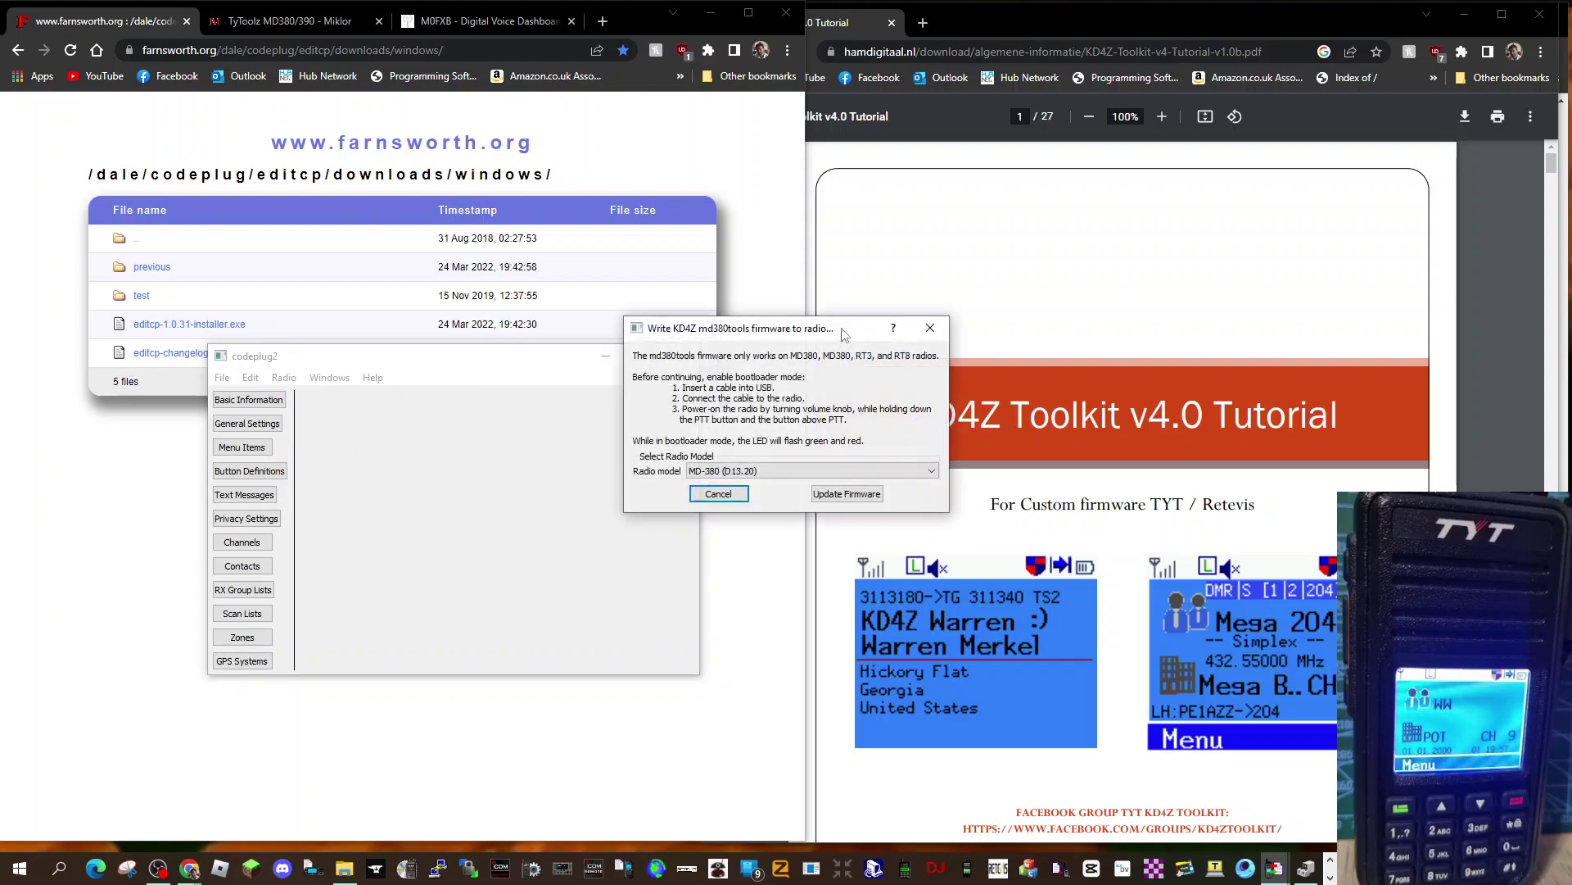
left_click_drag(845, 323, 511, 323)
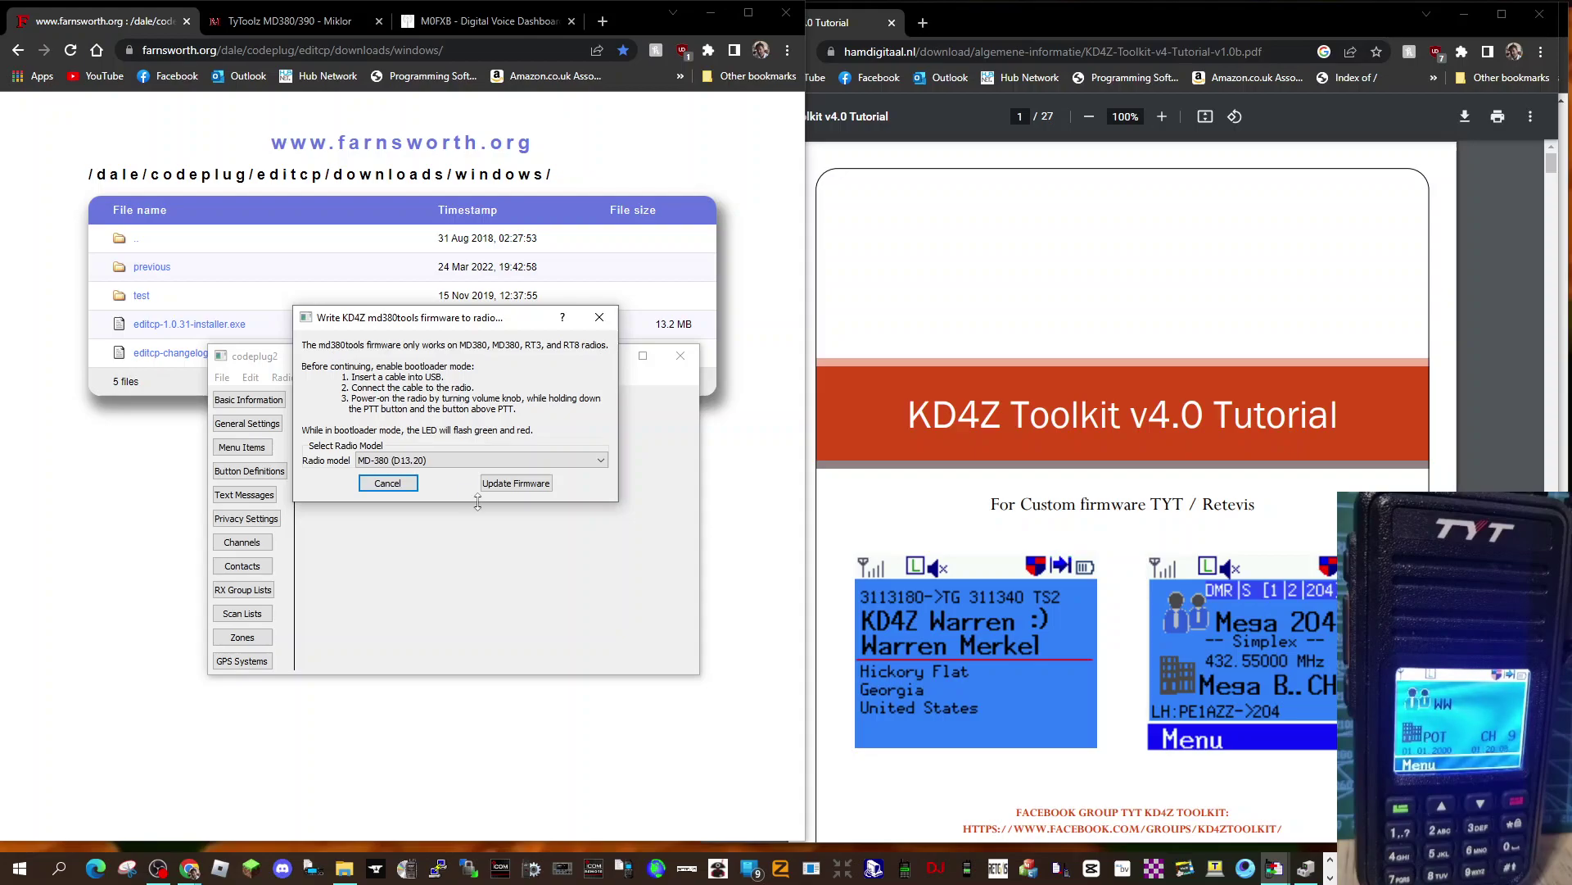
Close the KD4Z firmware dialog and browse the codeplug2 Radio and Edit menus.
left_click(599, 316)
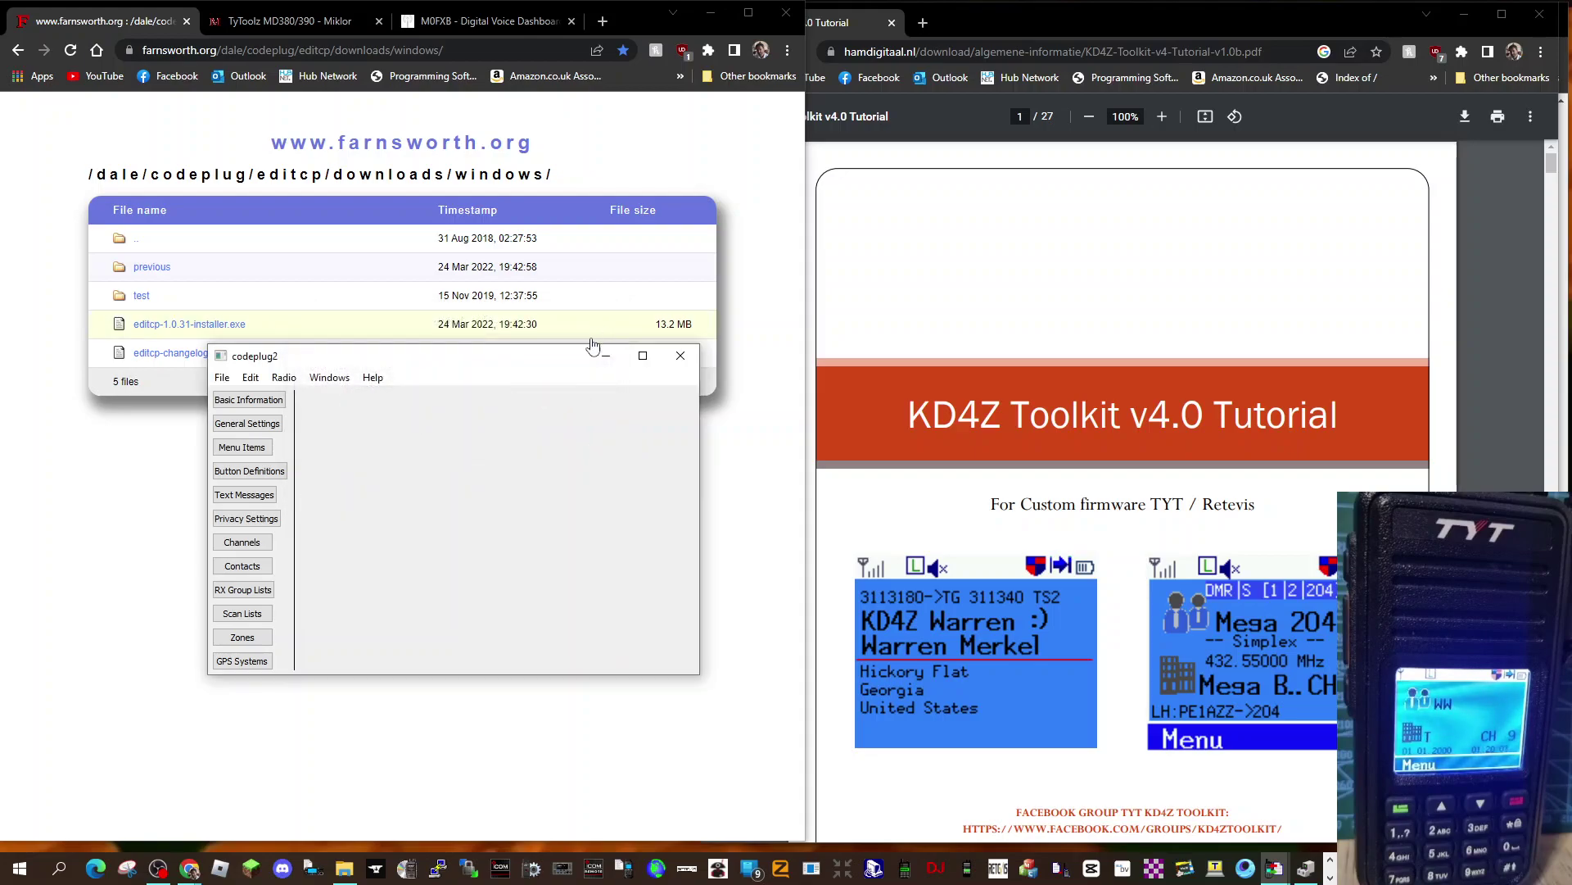
mouse_move(471, 367)
left_mouse_down()
mouse_move(474, 417)
mouse_move(467, 381)
left_mouse_up()
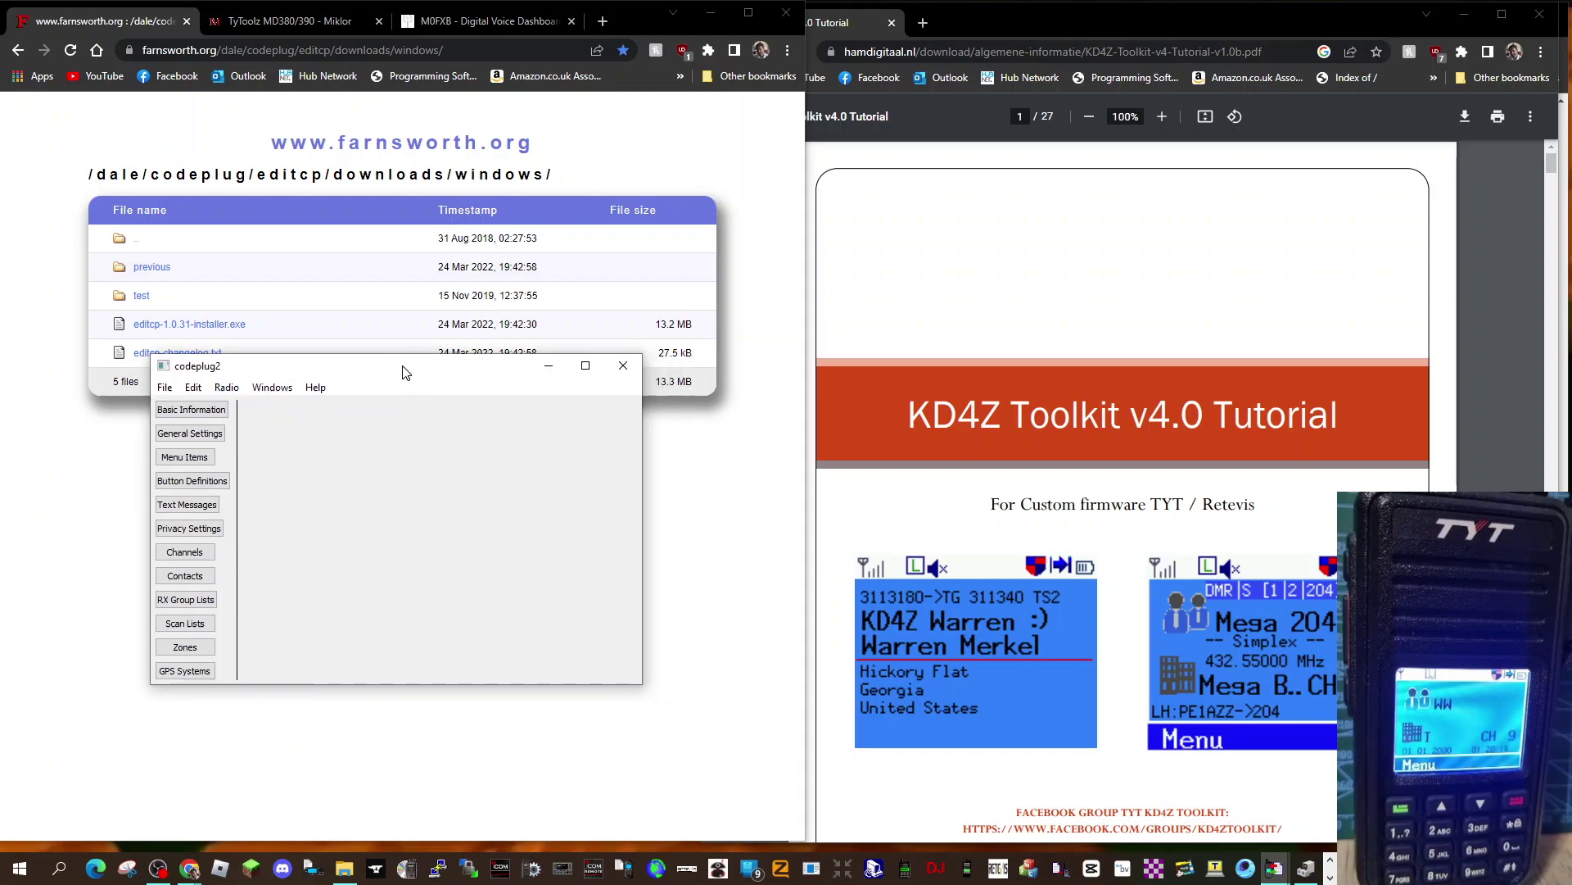
left_click_drag(460, 378, 471, 373)
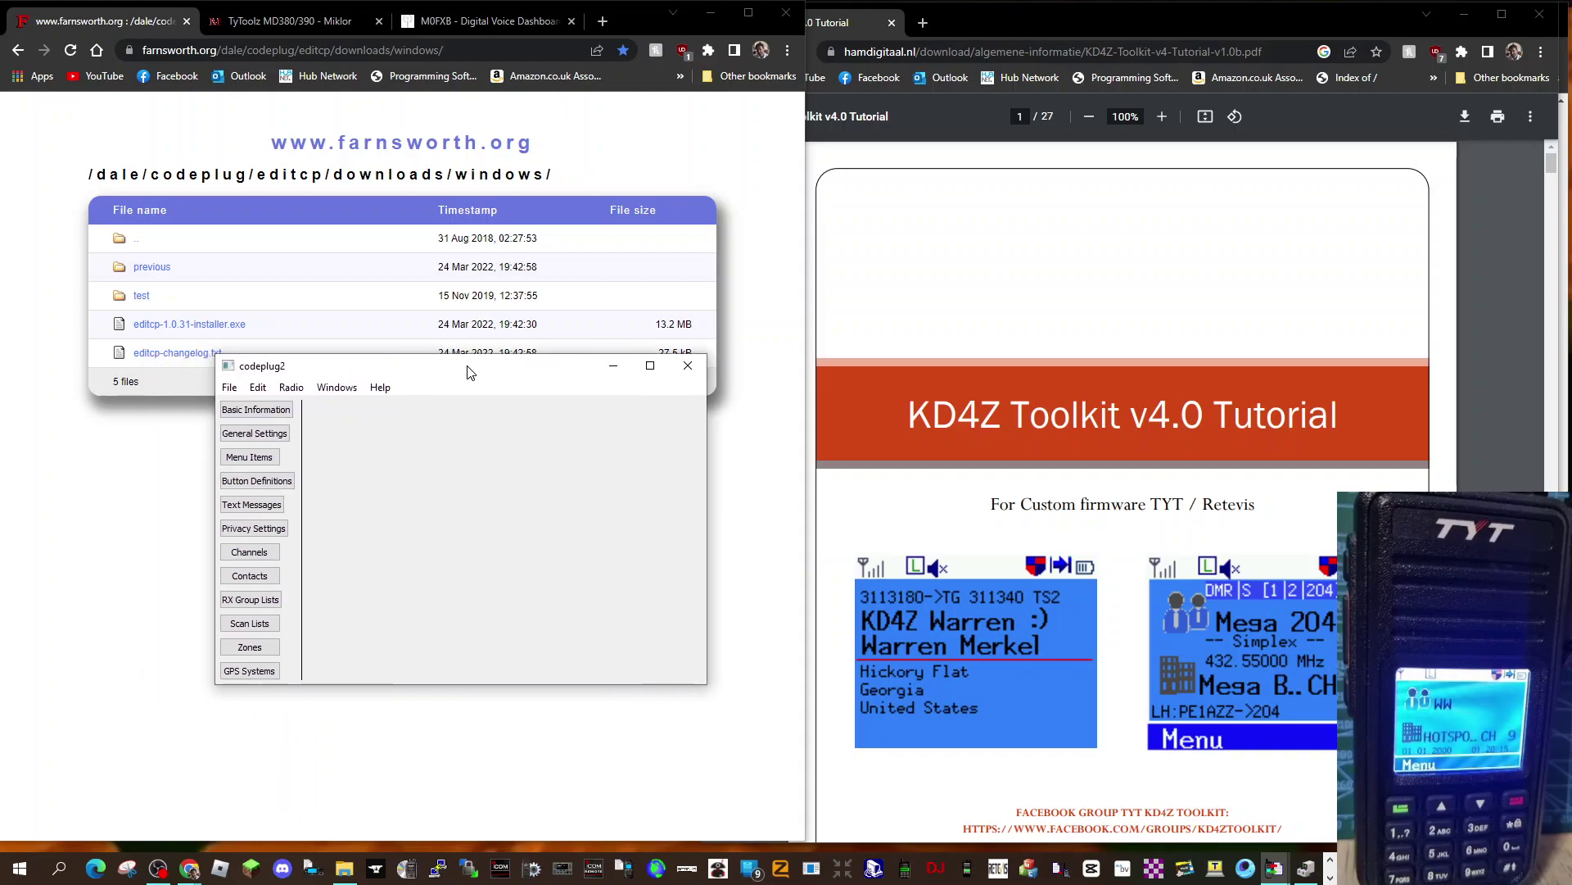
left_click(293, 388)
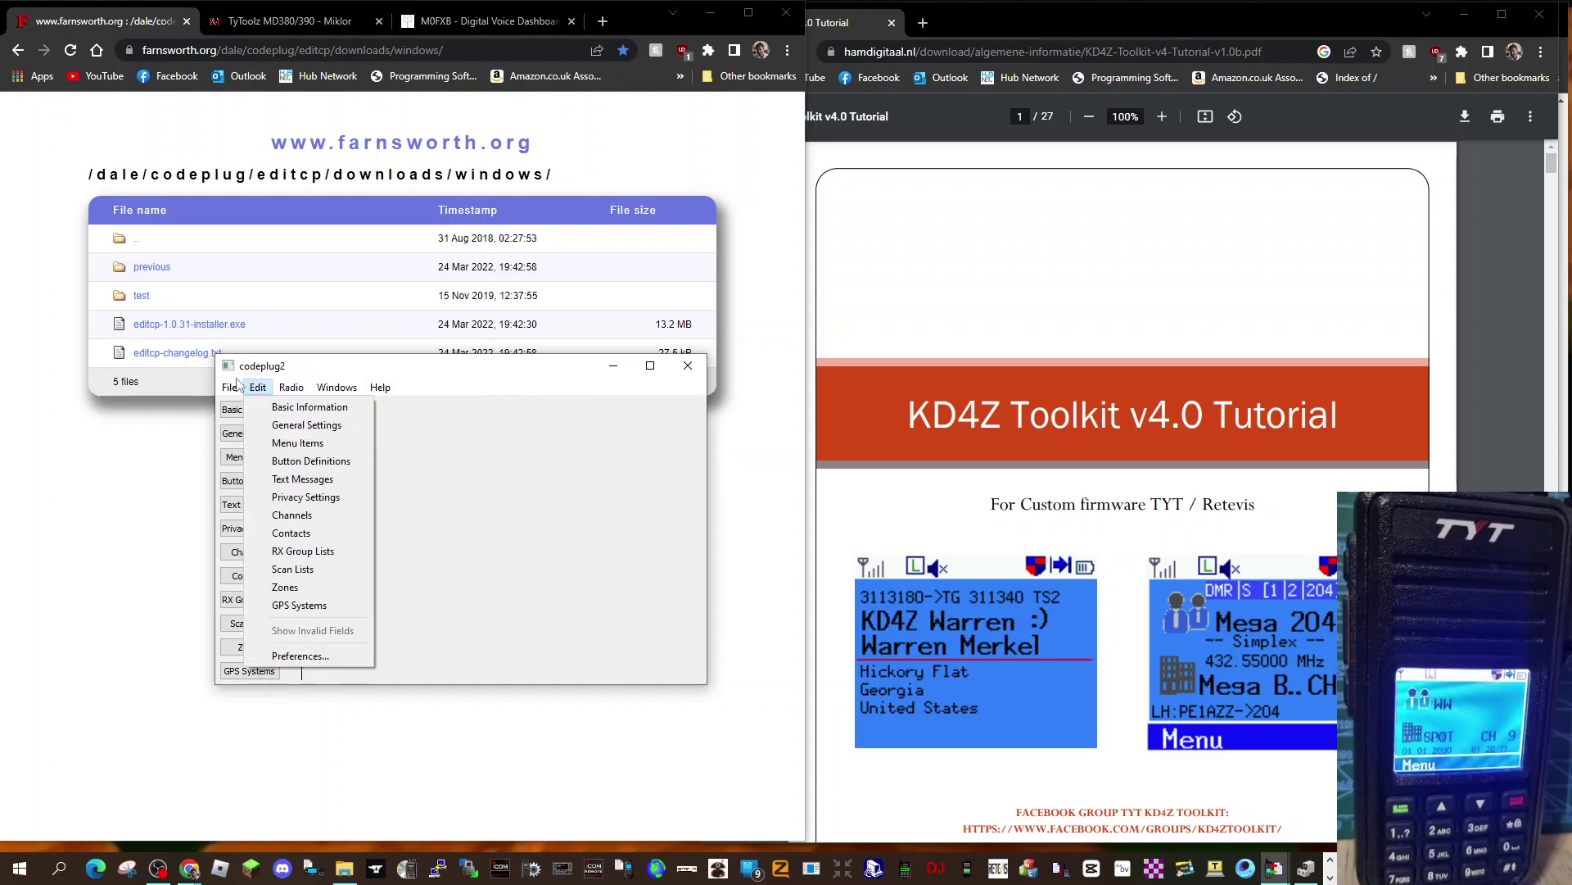
left_click(231, 389)
Check the File > Save As location and the Write user database to radio option.
left_click(229, 389)
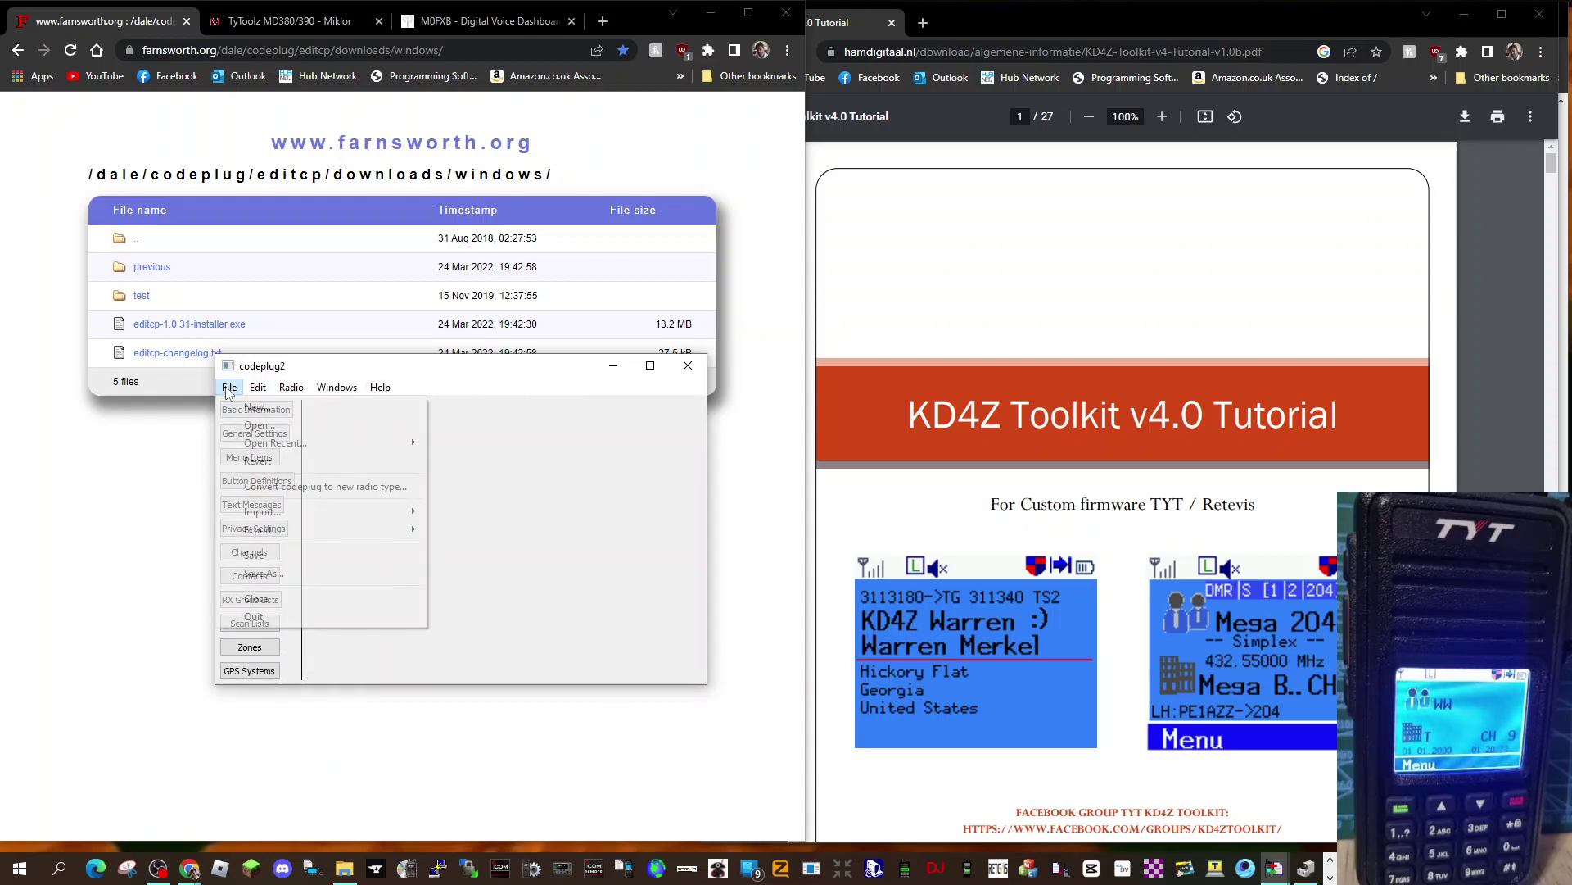
left_click(294, 573)
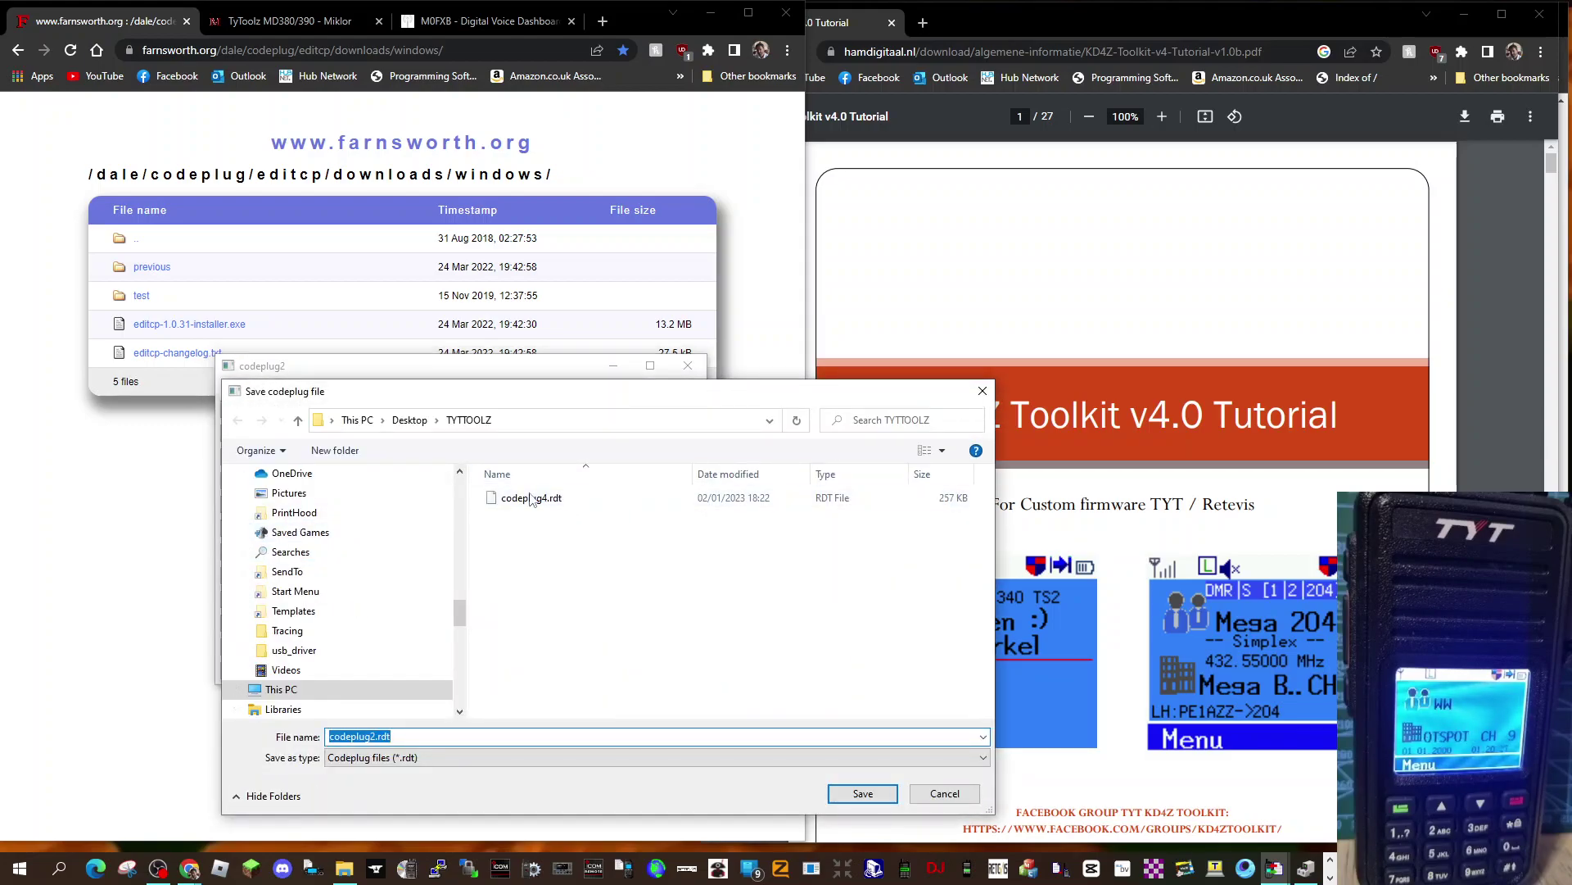
left_click(982, 390)
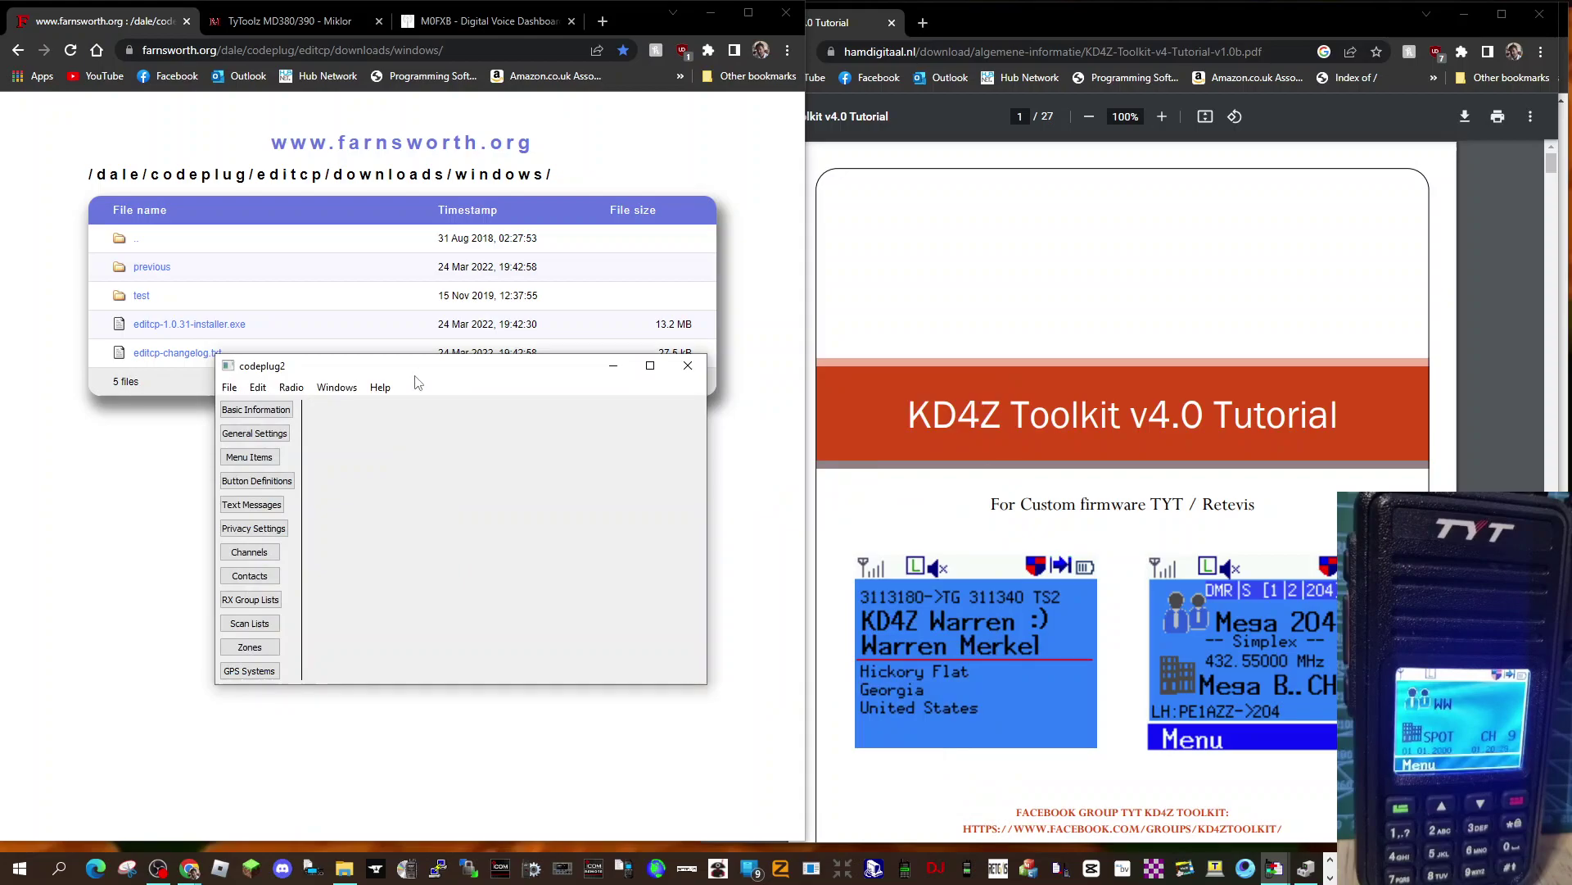
left_click(292, 388)
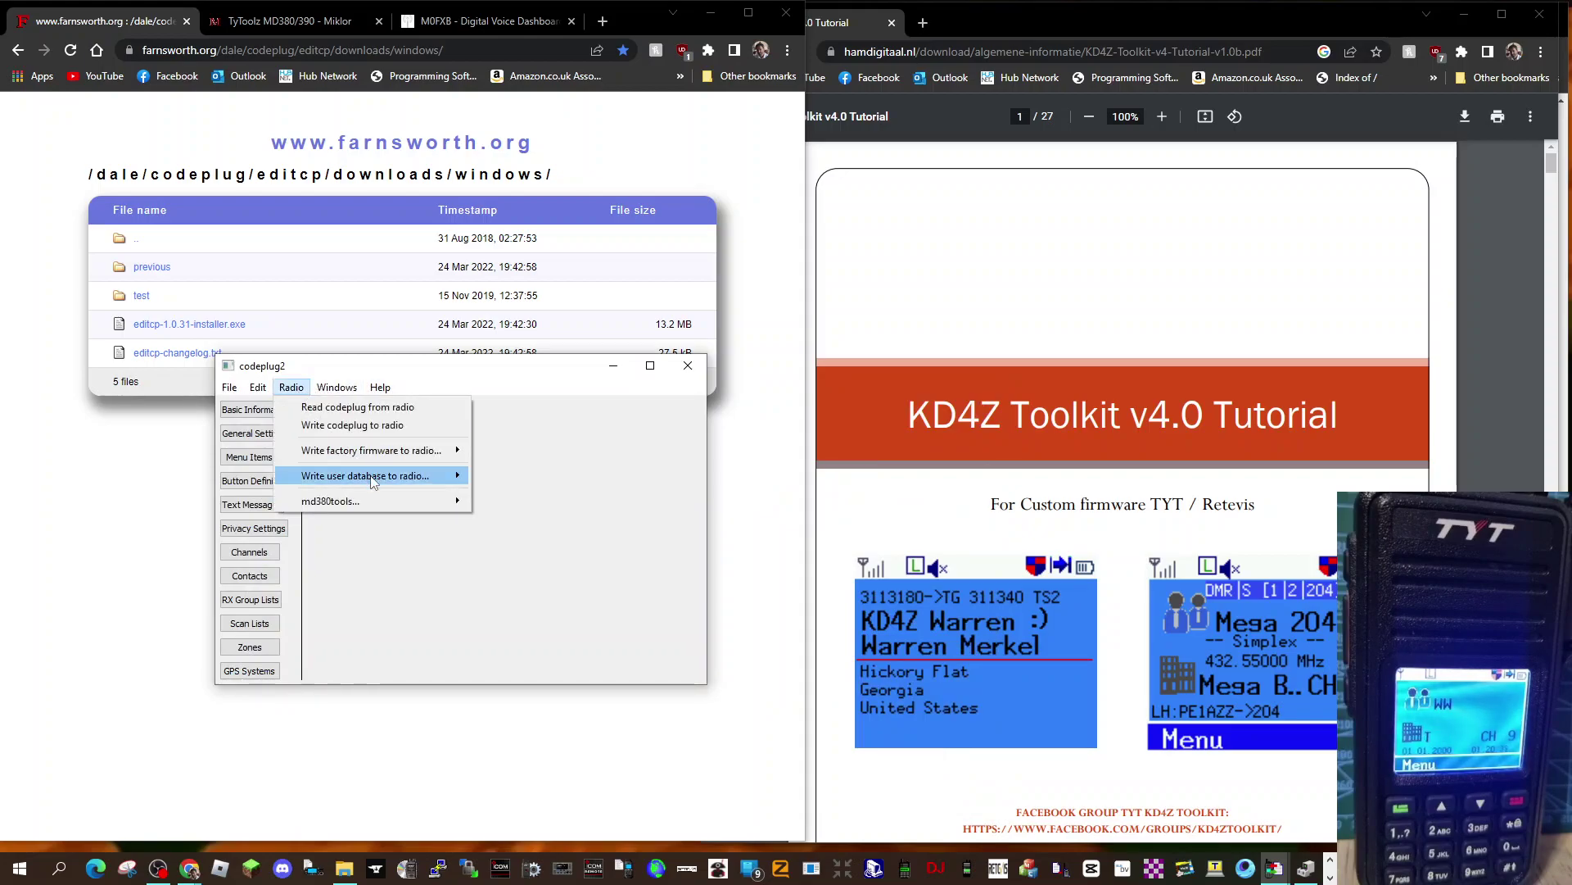
left_click(749, 385)
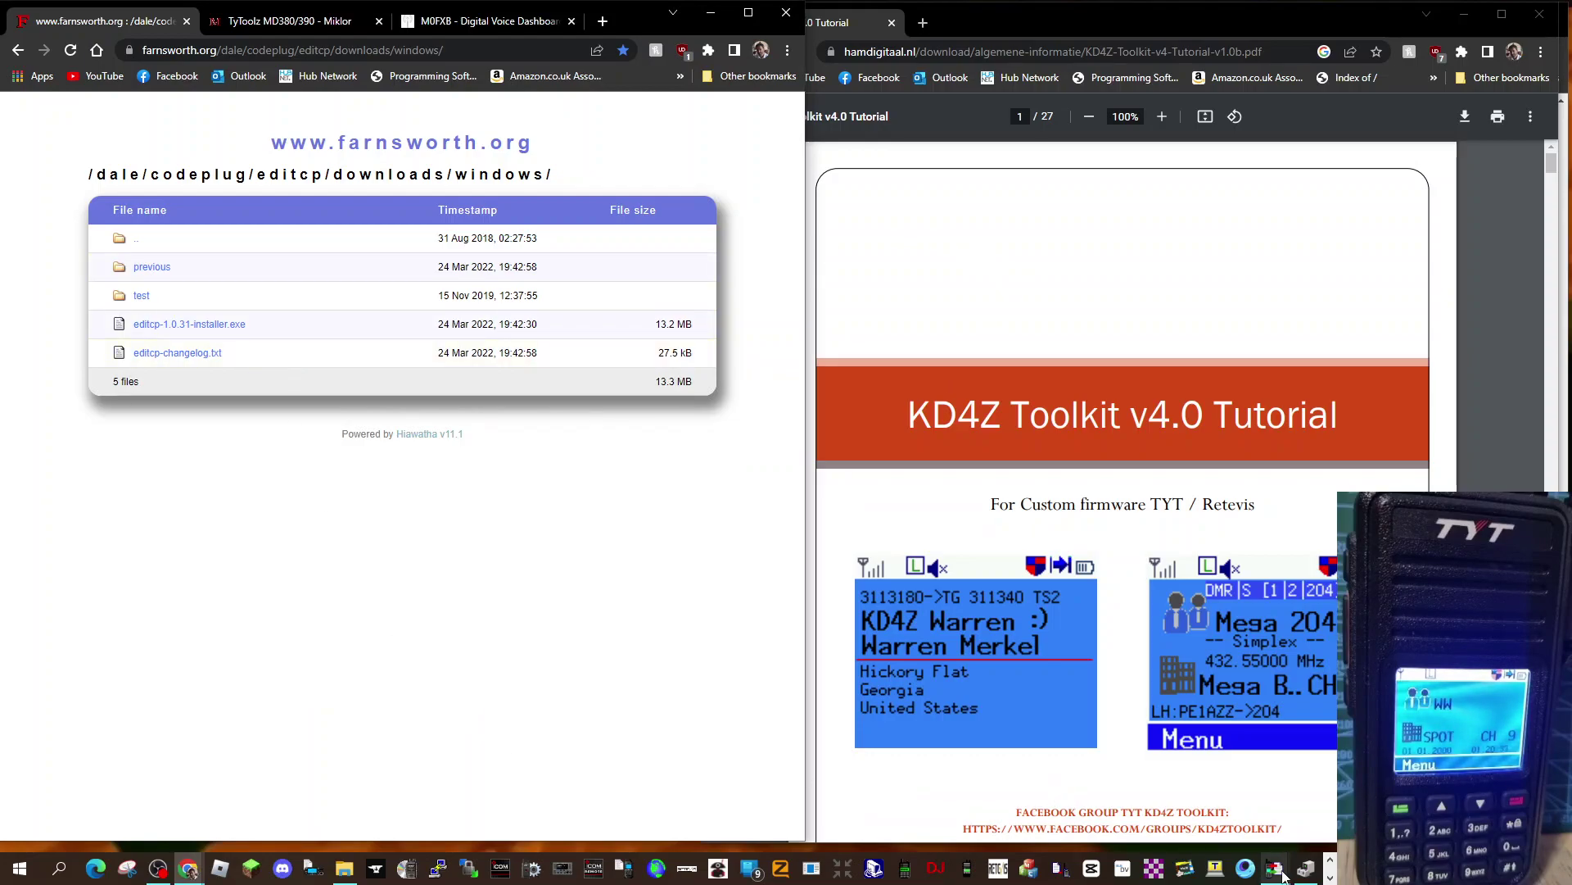
mouse_move(1275, 870)
left_click(1230, 790)
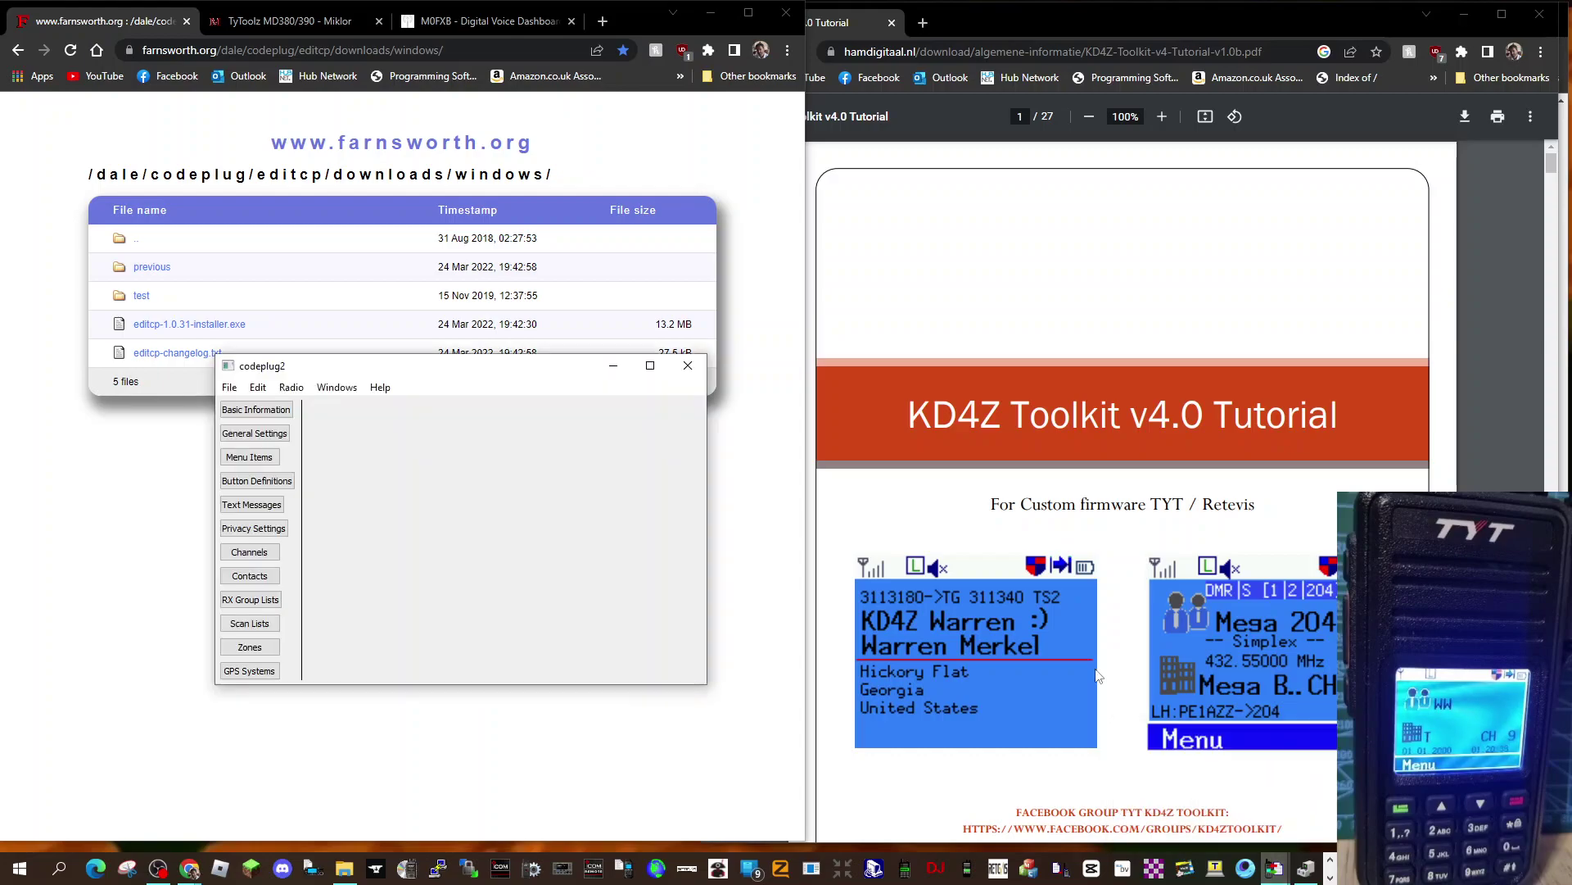
left_click(292, 388)
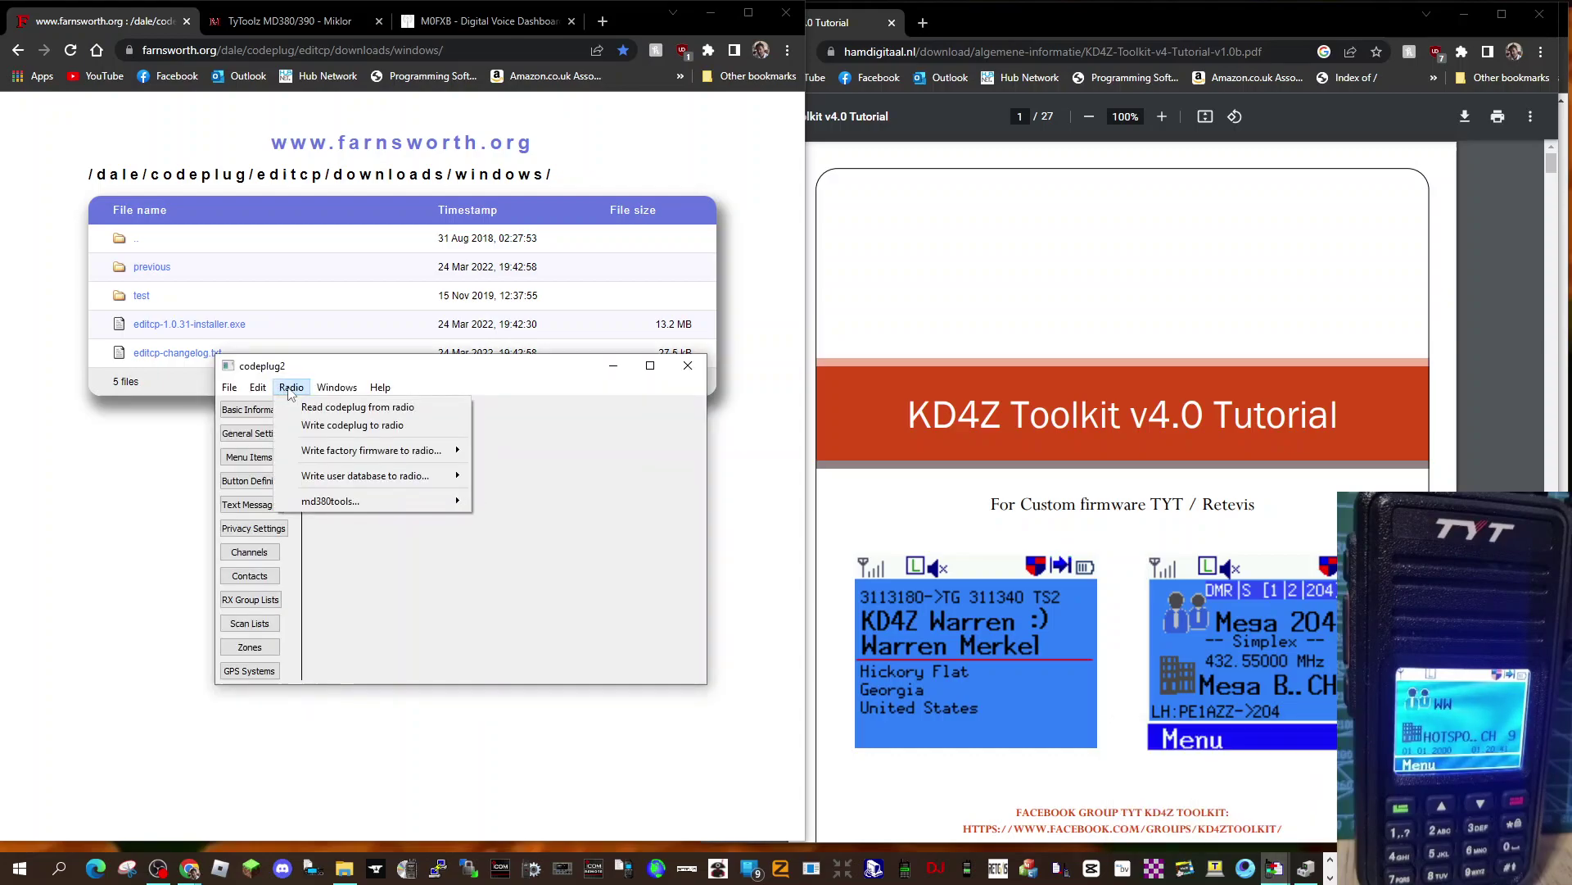
mouse_move(362, 456)
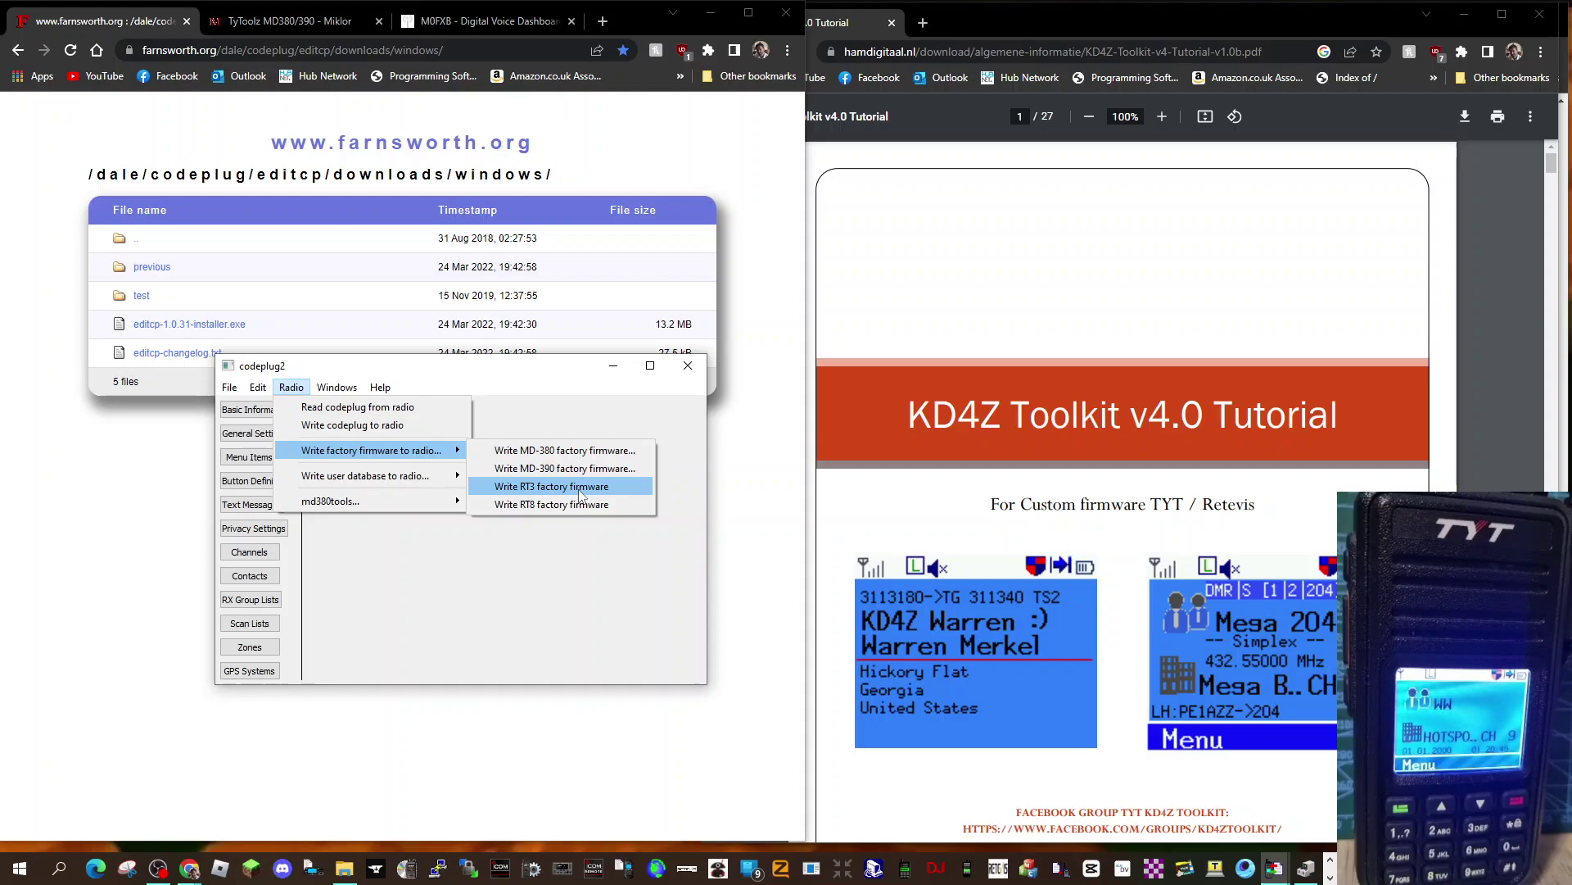
left_click(749, 447)
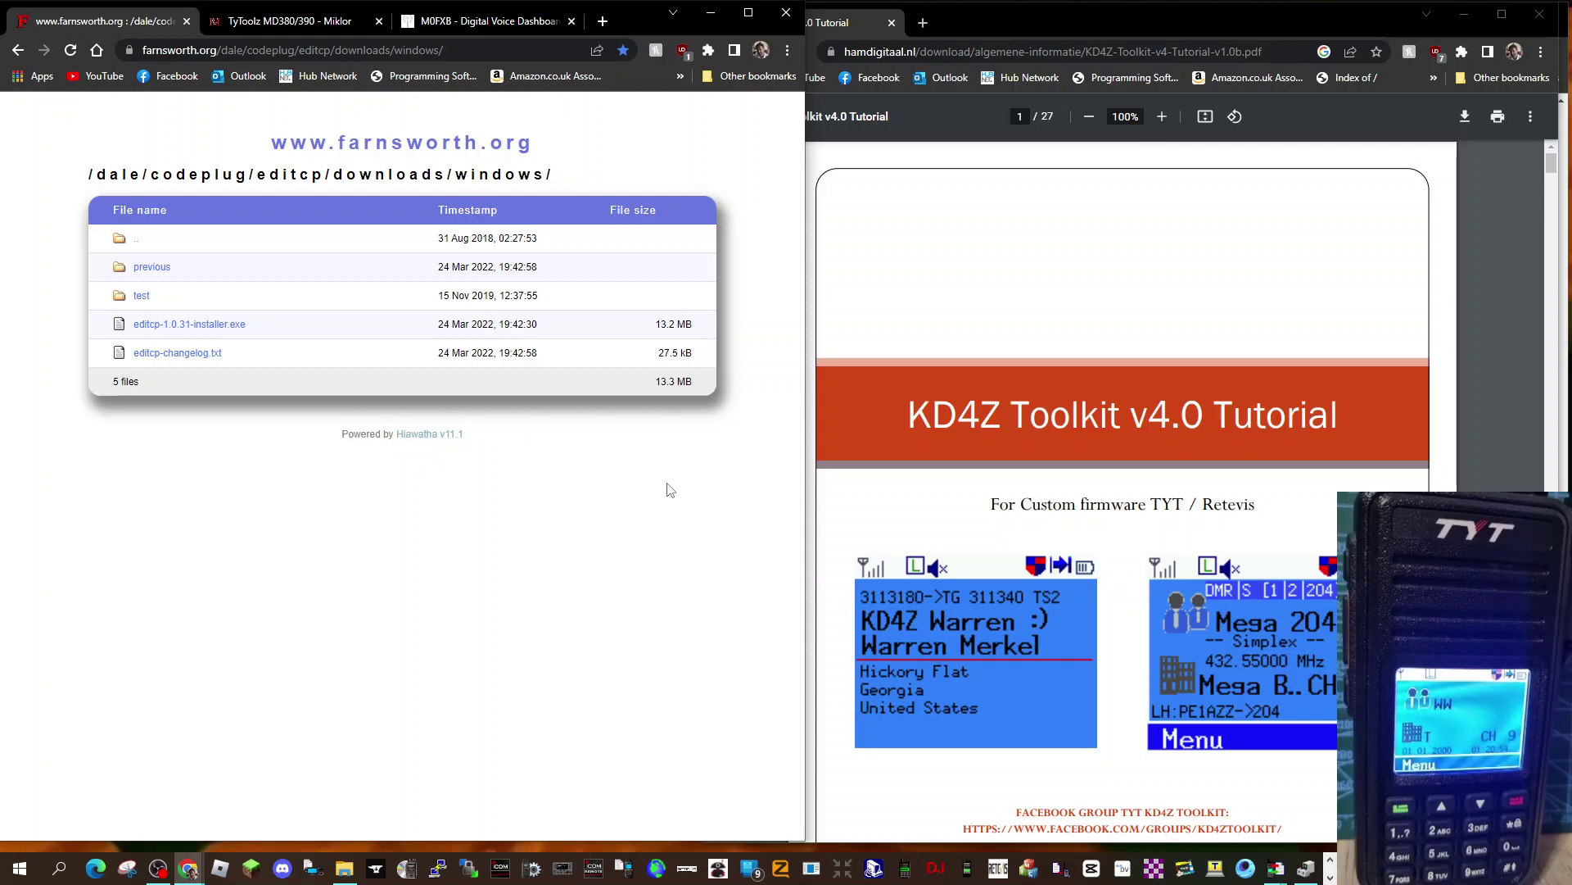
Bring the KD4Z tutorial forward and scroll the TyToolz MD380/390 guide in Chrome.
left_click(1110, 301)
left_click(294, 21)
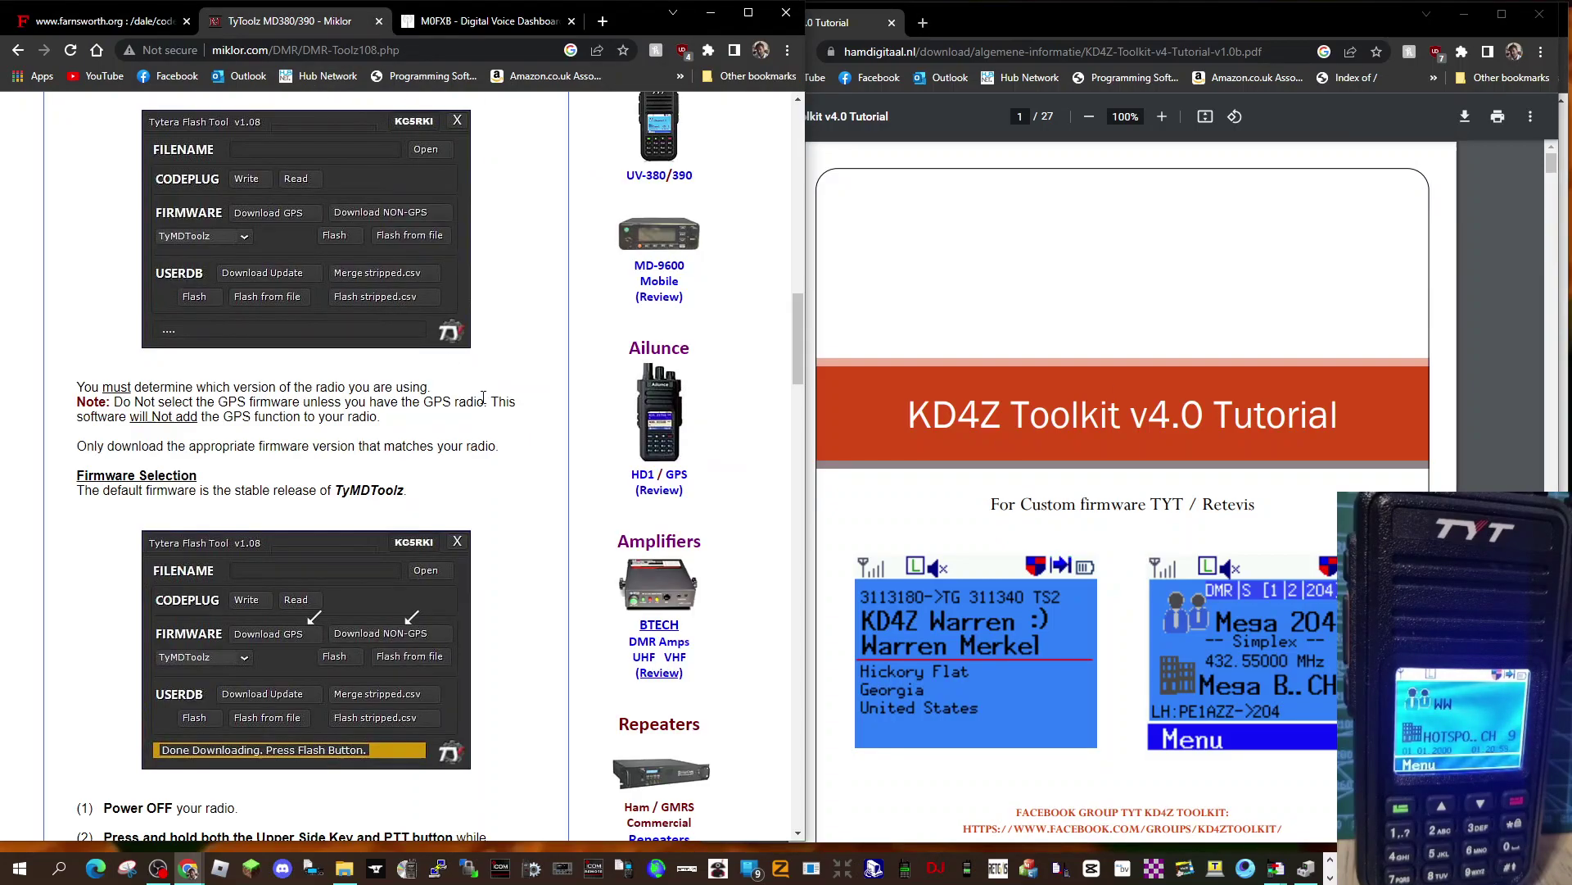
scroll(434, 457, "up", 4)
scroll(434, 457, "down", 4)
Check codeplug4.rdt's Radio > Write user database to radio option, then return to the TyToolz guide.
mouse_move(1275, 869)
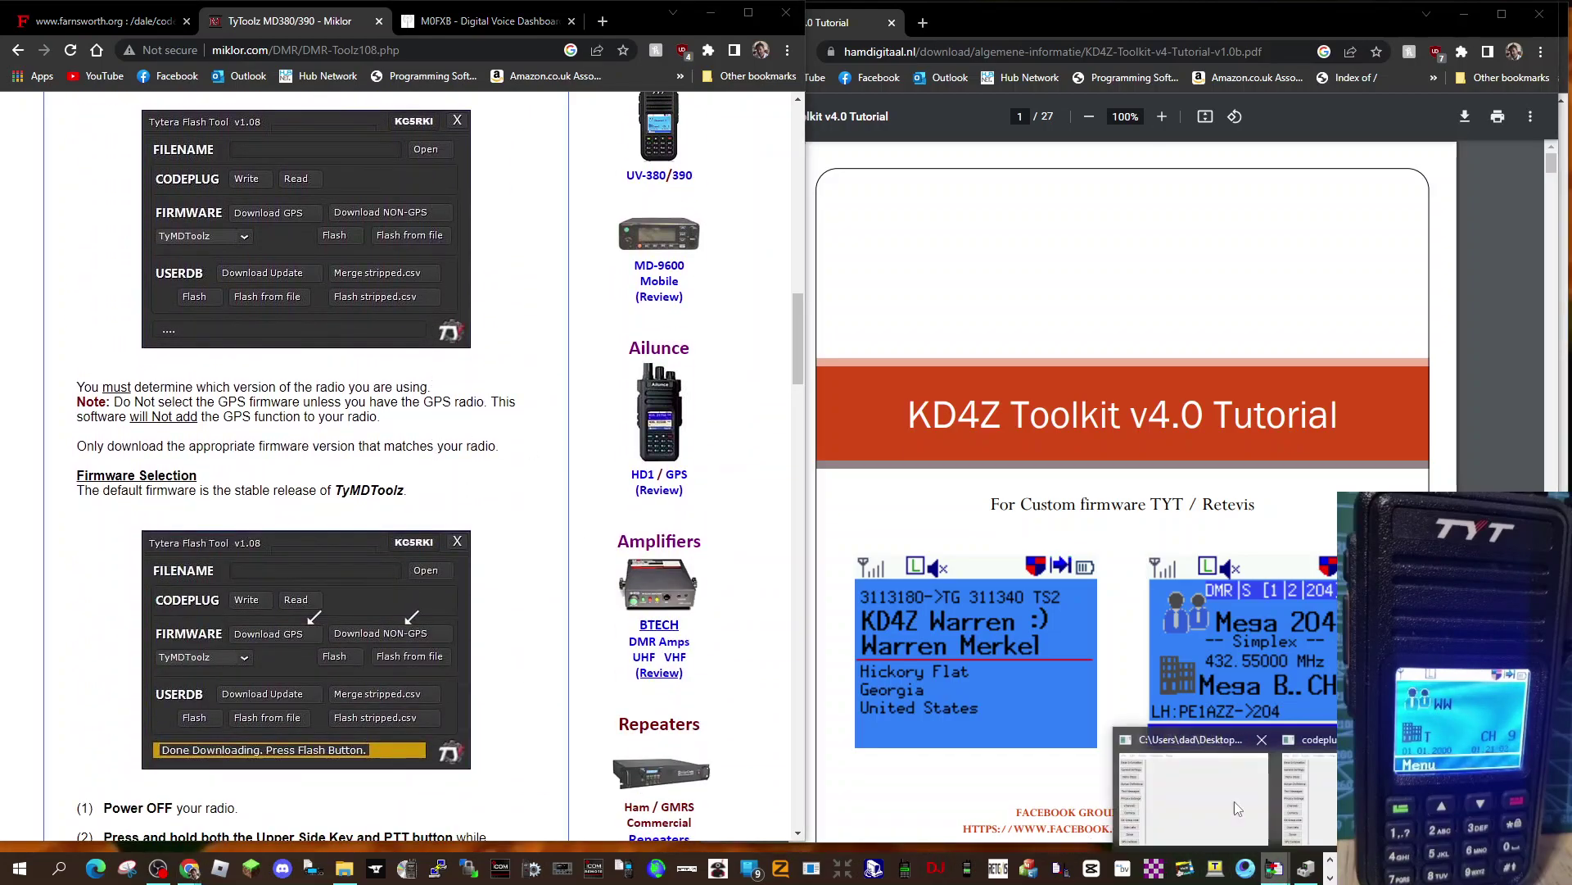
left_click(1235, 801)
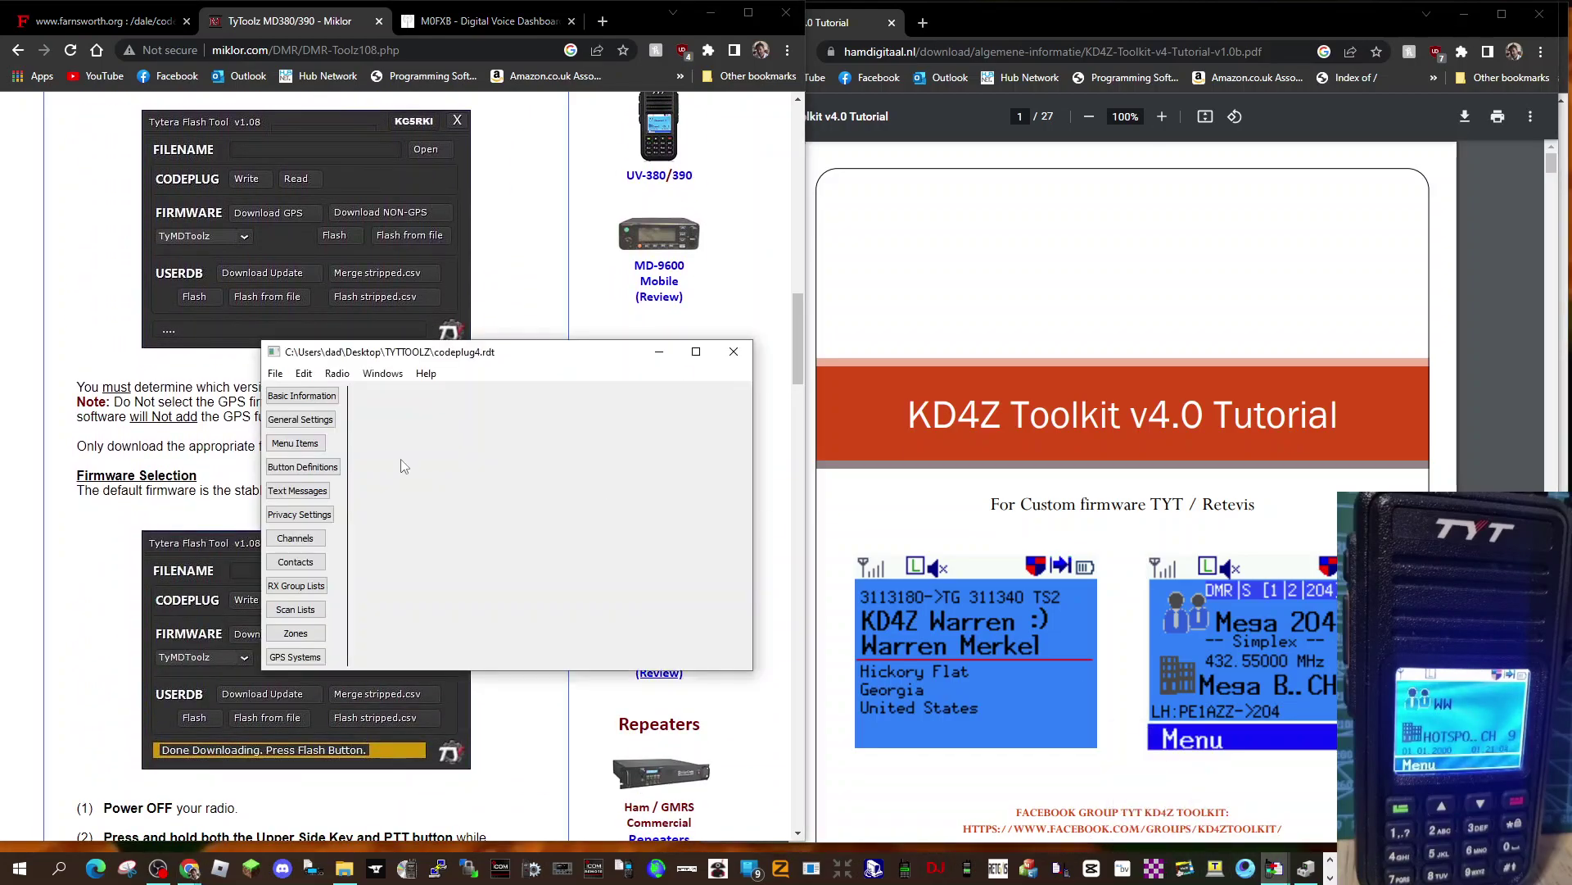
left_click(341, 378)
left_click(344, 375)
left_click(344, 376)
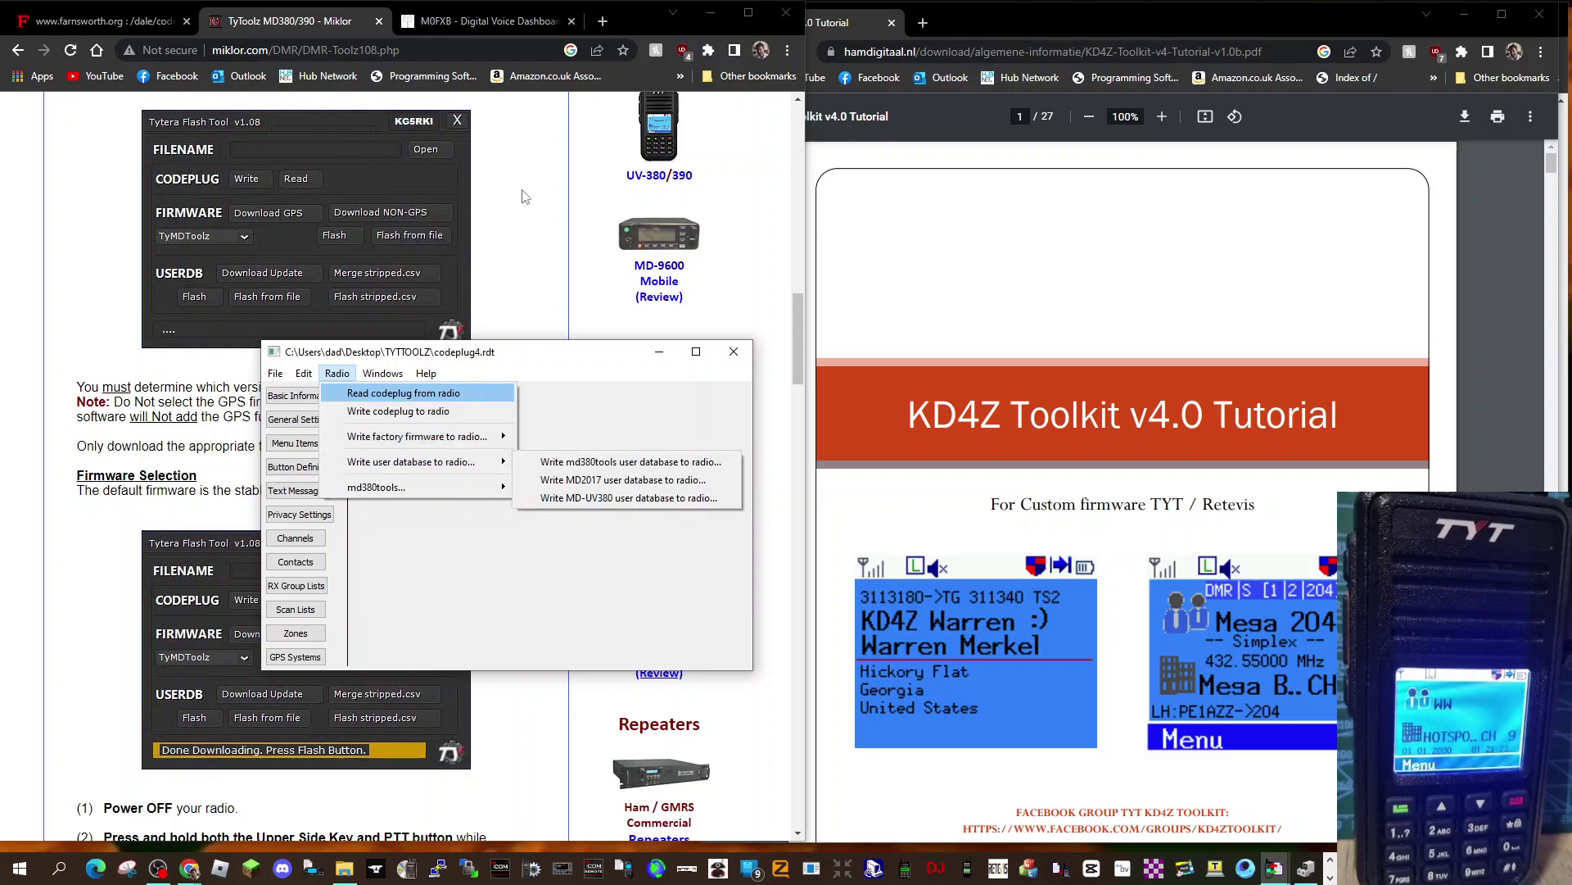
left_click(778, 532)
scroll(1253, 591, "down", 2)
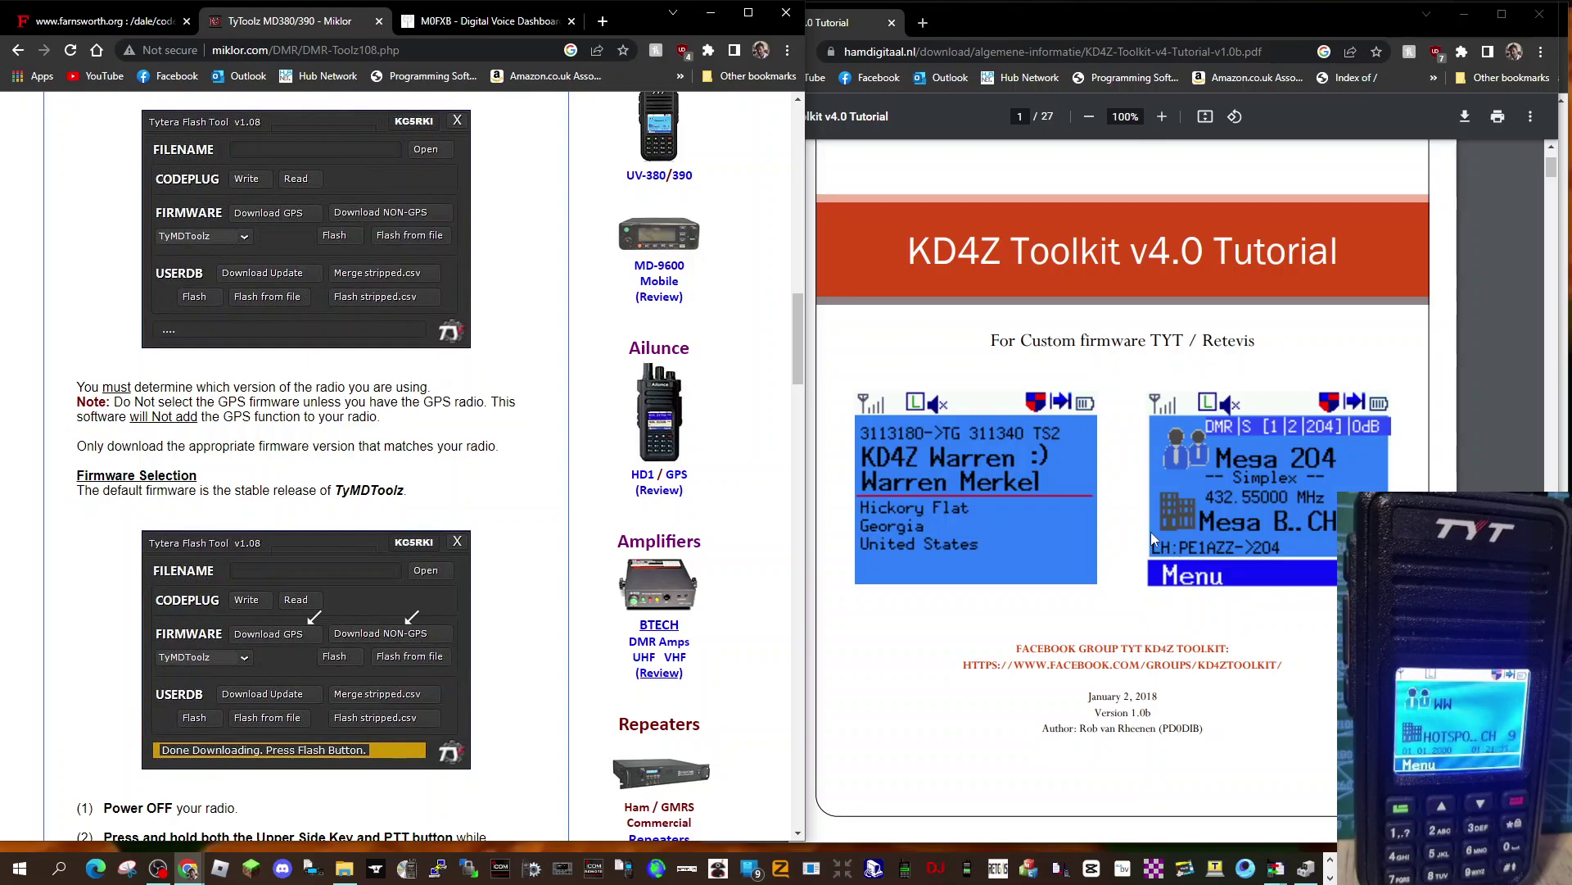
scroll(1148, 483, "up", 1)
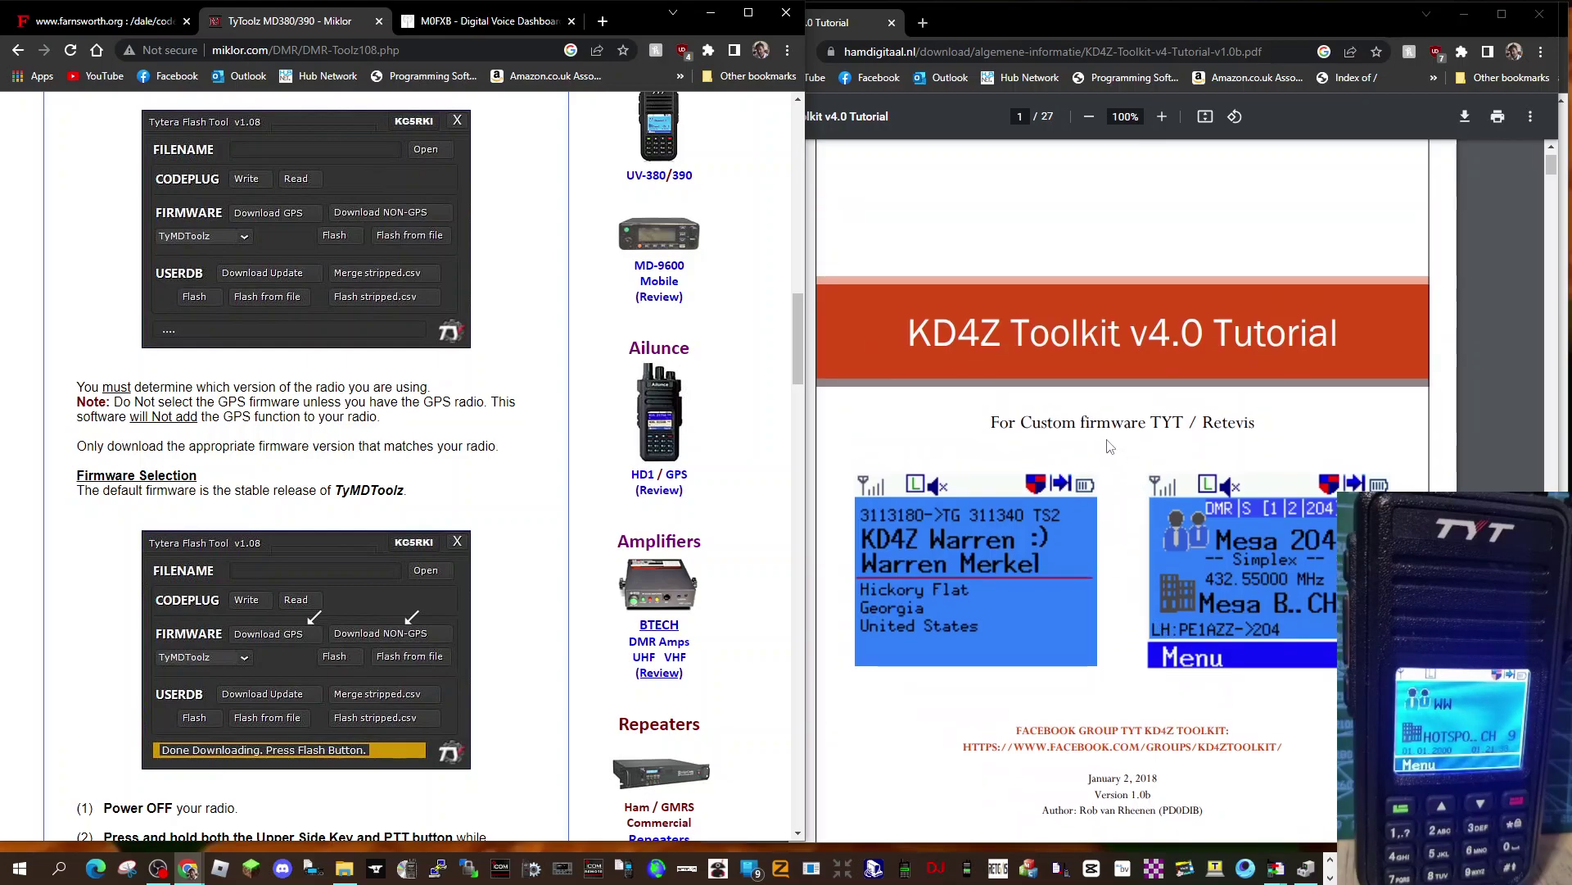